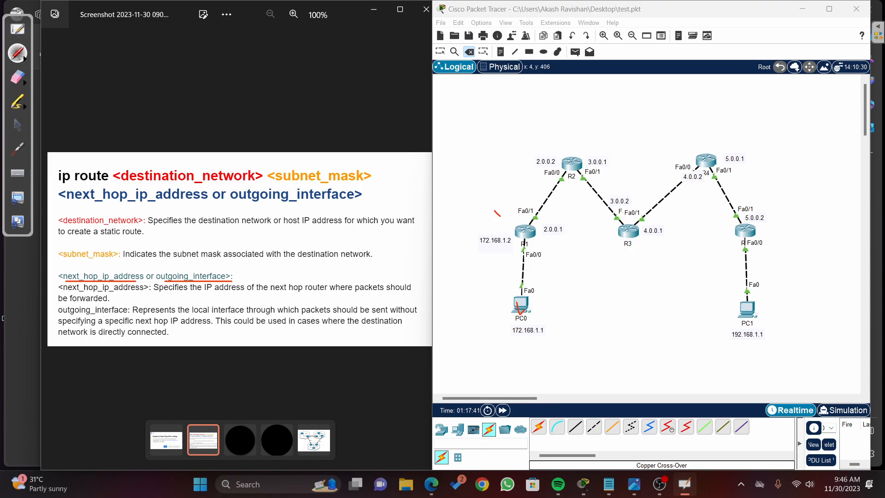
# Step: Circle R1's directly connected links in red and the remote networks in blue, then erase these marks from the topology
pyautogui.moveTo(563, 160)
pyautogui.mouseDown()
pyautogui.moveTo(546, 202)
pyautogui.moveTo(570, 156)
pyautogui.mouseUp()
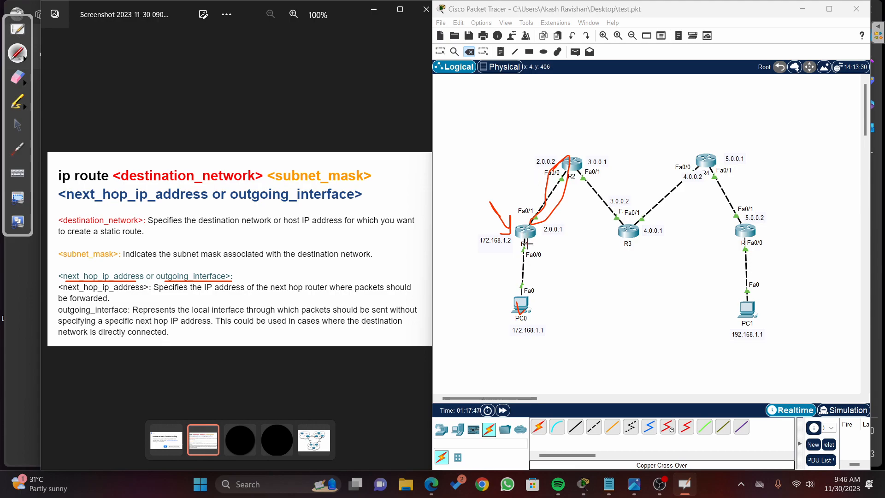
pyautogui.moveTo(518, 249)
pyautogui.mouseDown()
pyautogui.moveTo(523, 328)
pyautogui.moveTo(537, 246)
pyautogui.mouseUp()
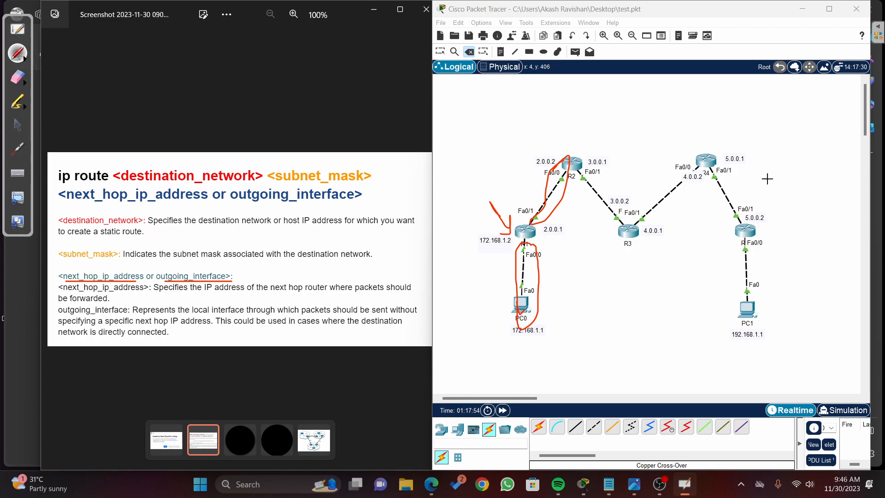
pyautogui.moveTo(624, 197)
pyautogui.mouseDown()
pyautogui.moveTo(593, 161)
pyautogui.moveTo(619, 226)
pyautogui.moveTo(619, 200)
pyautogui.mouseUp()
pyautogui.moveTo(705, 164)
pyautogui.mouseDown()
pyautogui.moveTo(633, 239)
pyautogui.moveTo(704, 164)
pyautogui.moveTo(731, 162)
pyautogui.moveTo(761, 192)
pyautogui.moveTo(737, 166)
pyautogui.mouseUp()
pyautogui.moveTo(777, 257)
pyautogui.mouseDown()
pyautogui.moveTo(740, 306)
pyautogui.moveTo(767, 258)
pyautogui.moveTo(749, 243)
pyautogui.mouseUp()
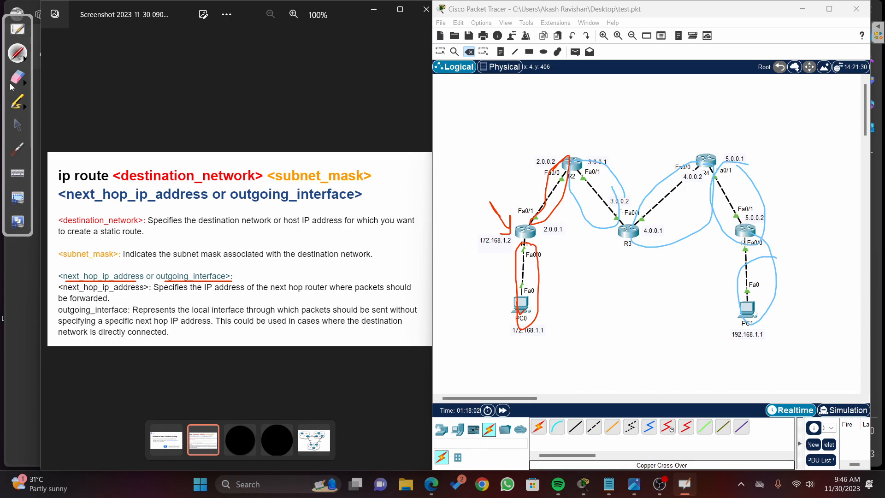
pyautogui.click(18, 77)
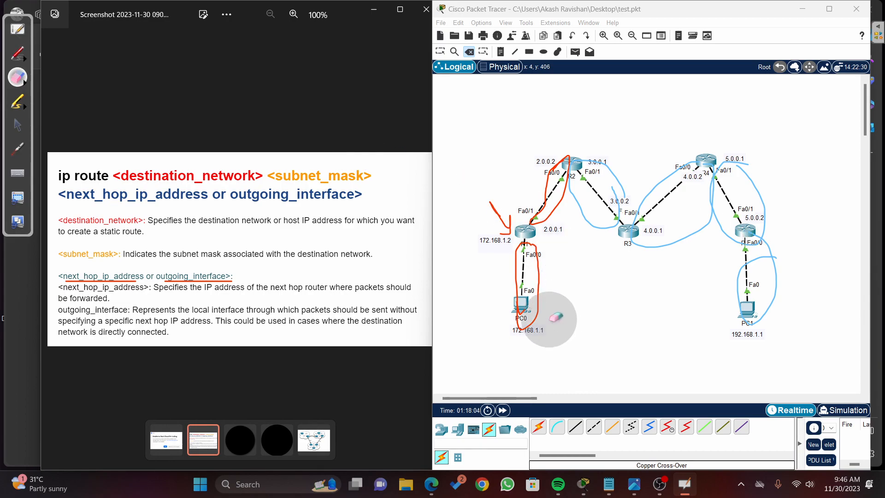
pyautogui.moveTo(521, 286)
pyautogui.mouseDown()
pyautogui.moveTo(529, 256)
pyautogui.moveTo(488, 241)
pyautogui.moveTo(490, 320)
pyautogui.moveTo(624, 228)
pyautogui.moveTo(656, 223)
pyautogui.moveTo(763, 285)
pyautogui.moveTo(756, 133)
pyautogui.moveTo(454, 173)
pyautogui.mouseUp()
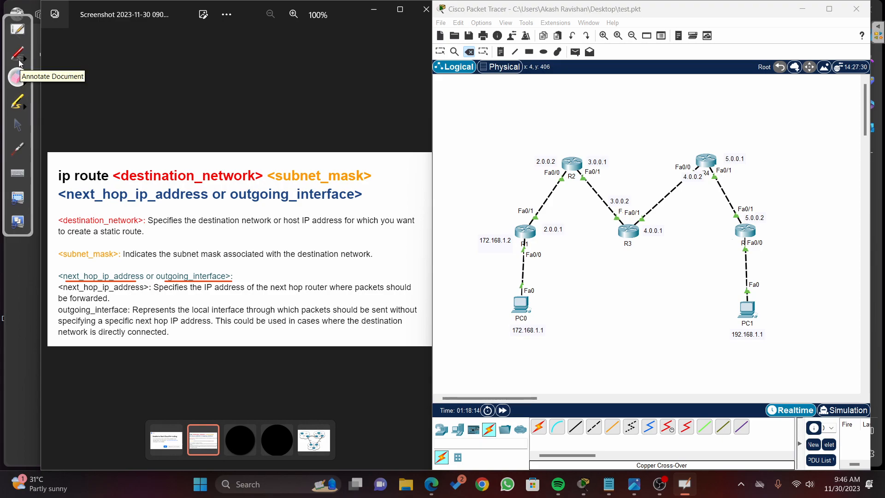
# Step: Circle the R2–R3 and R3–R4 links in blue and highlight R1 and PC0 in yellow
pyautogui.click(19, 59)
pyautogui.moveTo(611, 172)
pyautogui.mouseDown()
pyautogui.moveTo(592, 239)
pyautogui.moveTo(620, 238)
pyautogui.mouseUp()
pyautogui.moveTo(624, 186); pyautogui.dragTo(639, 225)
pyautogui.moveTo(690, 178); pyautogui.dragTo(696, 182)
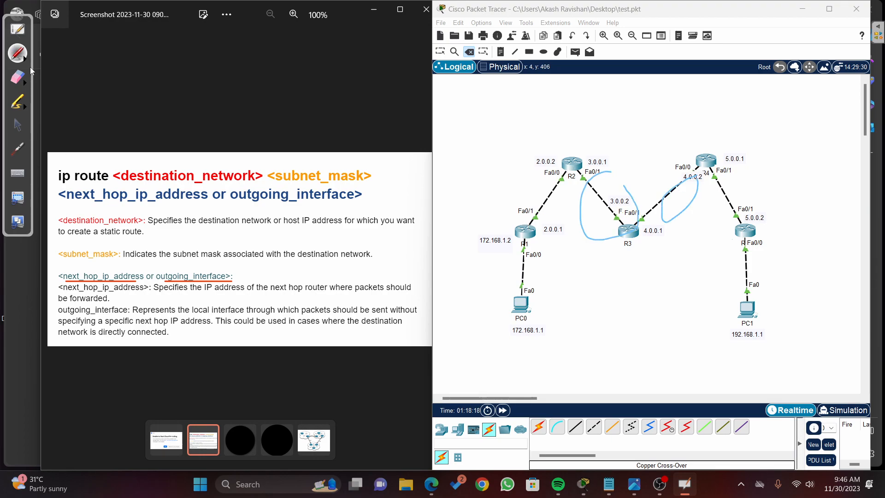
pyautogui.click(19, 102)
pyautogui.moveTo(537, 217)
pyautogui.mouseDown()
pyautogui.moveTo(507, 238)
pyautogui.moveTo(520, 233)
pyautogui.mouseUp()
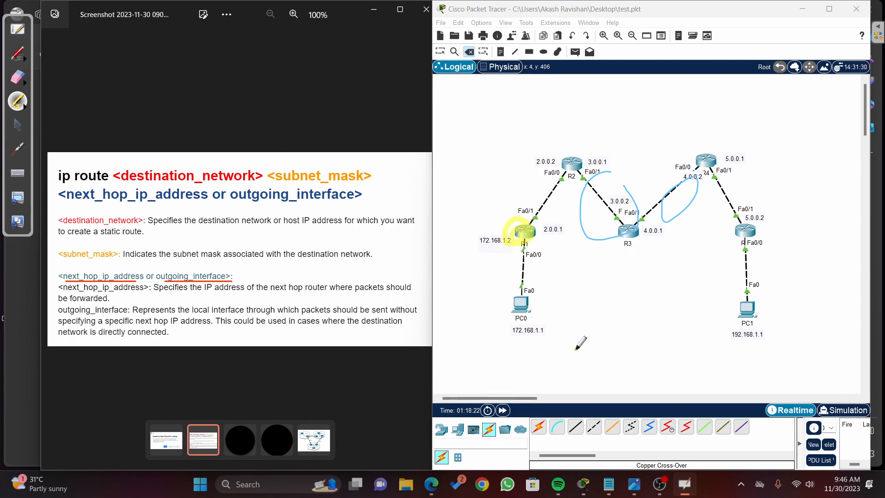
pyautogui.moveTo(522, 284); pyautogui.dragTo(503, 334)
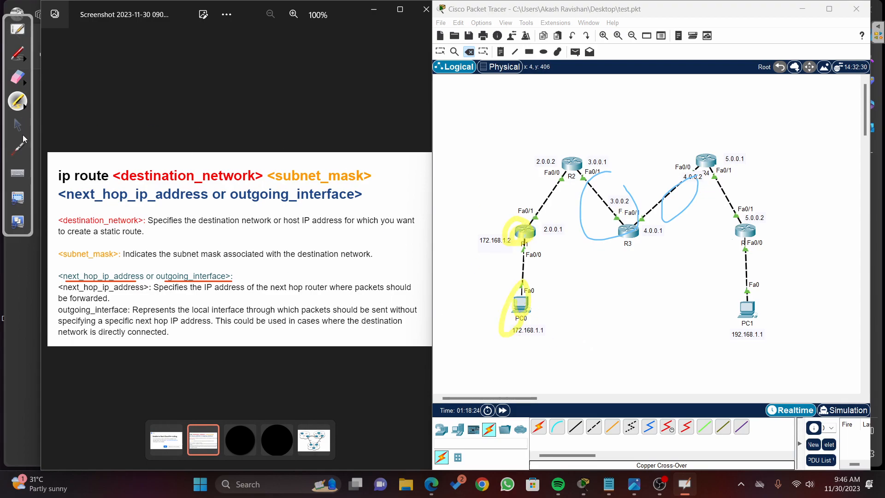
# Step: Draw an arrow to R2's 2.0.0.2 interface and circle the link below R4 and the PC1 network in red
pyautogui.click(20, 56)
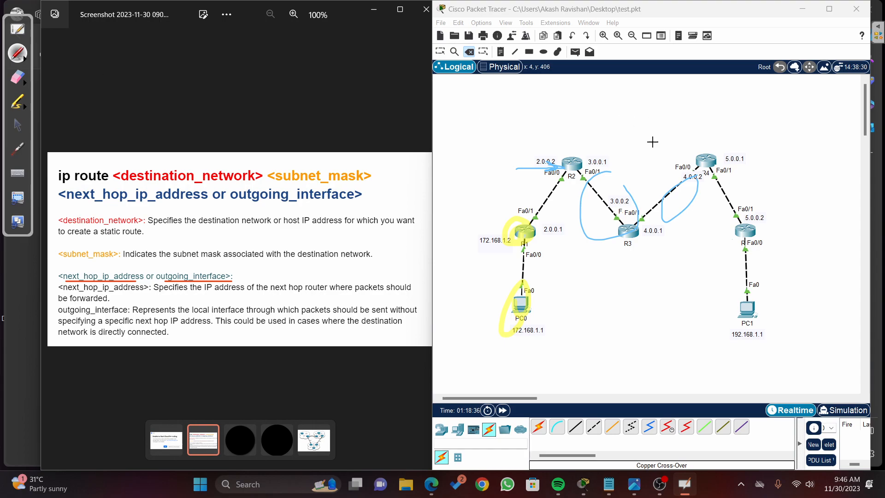
pyautogui.moveTo(547, 160); pyautogui.dragTo(560, 169)
pyautogui.moveTo(735, 177)
pyautogui.mouseDown()
pyautogui.moveTo(747, 182)
pyautogui.moveTo(744, 190)
pyautogui.mouseUp()
pyautogui.moveTo(749, 256); pyautogui.dragTo(750, 272)
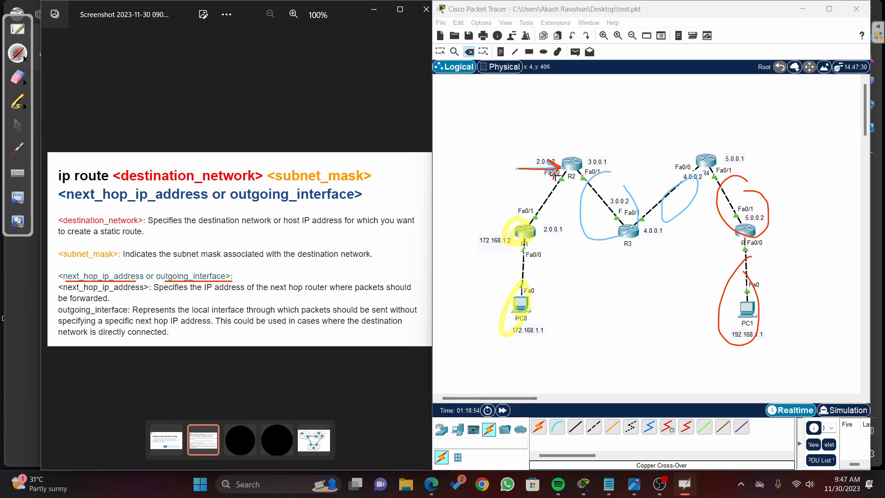
# Step: Underline the ip route syntax and the next-hop description on the slide, and mark R2's 2.0.0.2 address
pyautogui.moveTo(47, 182); pyautogui.dragTo(356, 183)
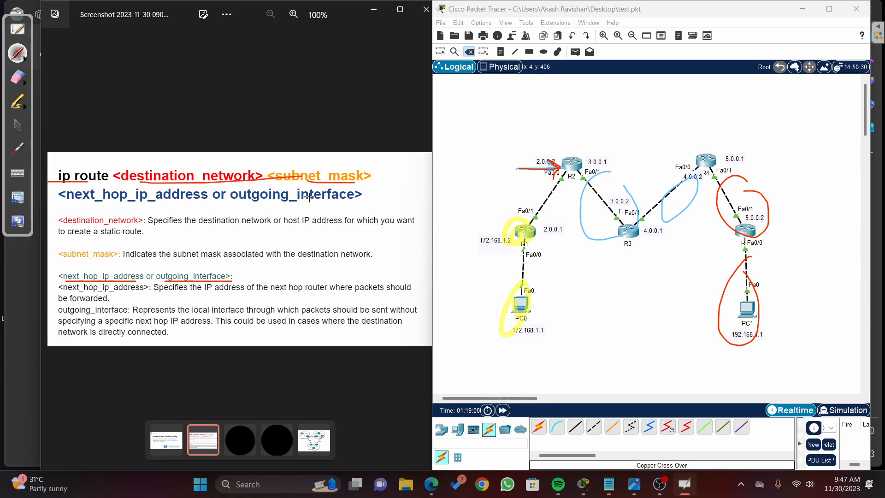
pyautogui.moveTo(556, 157)
pyautogui.mouseDown()
pyautogui.moveTo(560, 165)
pyautogui.moveTo(521, 156)
pyautogui.mouseUp()
pyautogui.moveTo(164, 296); pyautogui.dragTo(260, 286)
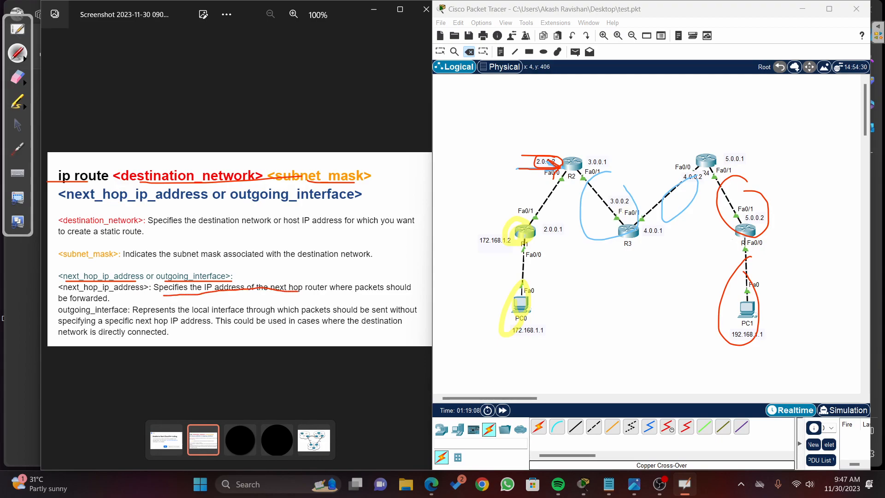
pyautogui.moveTo(354, 291); pyautogui.dragTo(392, 291)
# Step: Erase all drawn marks from the network topology and switch back to the normal pointer
pyautogui.click(16, 76)
pyautogui.moveTo(509, 142)
pyautogui.mouseDown()
pyautogui.moveTo(482, 387)
pyautogui.moveTo(692, 91)
pyautogui.moveTo(750, 259)
pyautogui.moveTo(715, 368)
pyautogui.mouseUp()
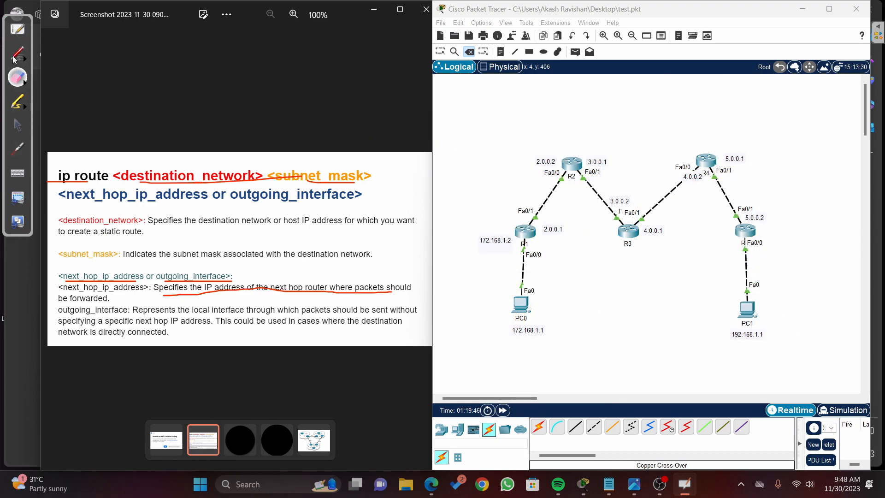
pyautogui.click(18, 125)
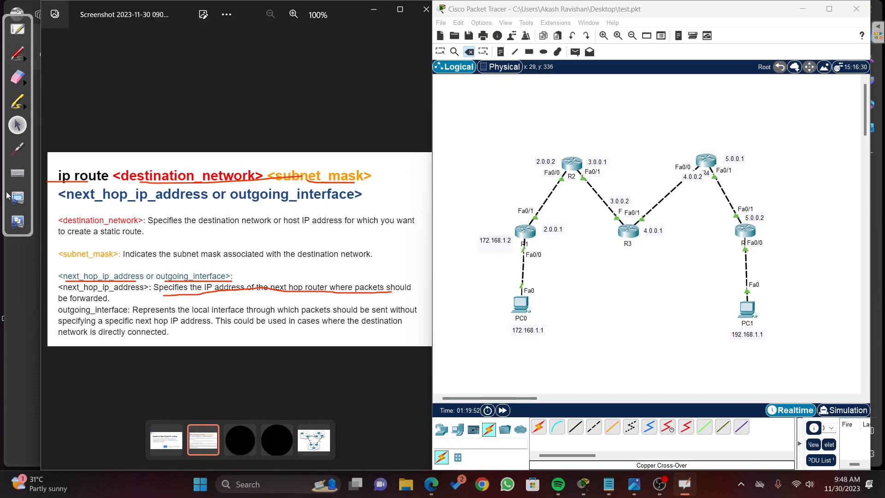
pyautogui.click(18, 174)
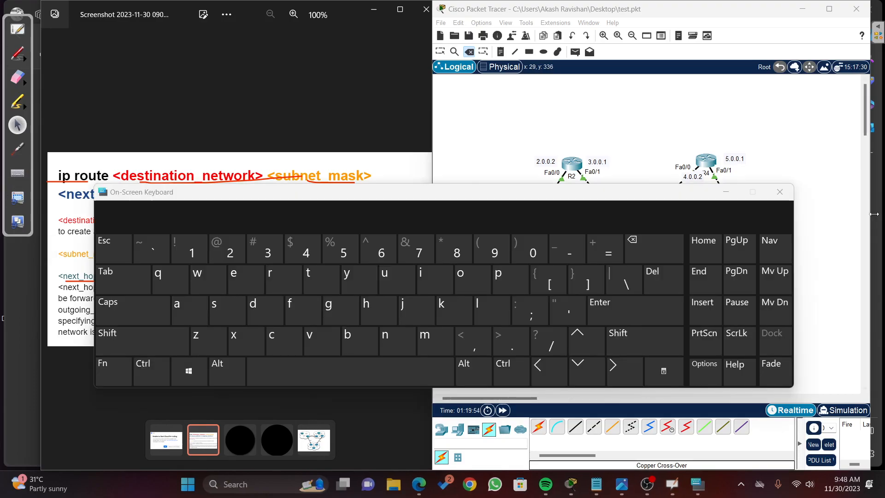
pyautogui.click(790, 199)
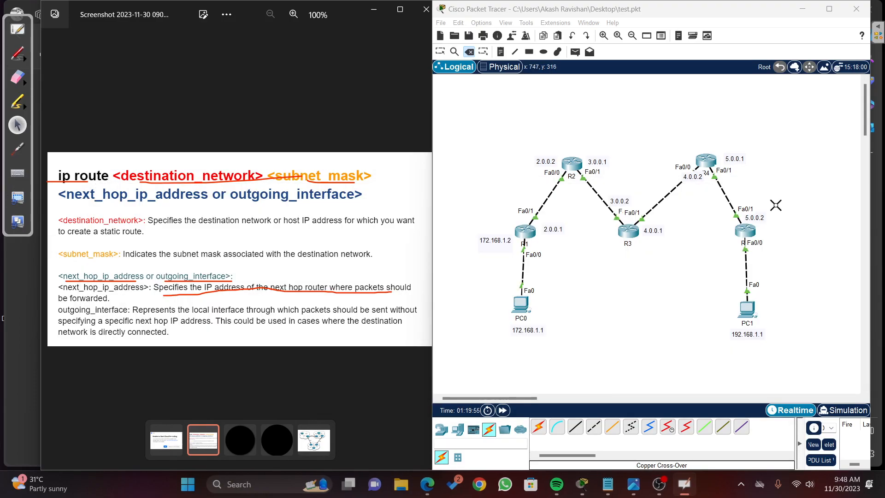
pyautogui.click(523, 232)
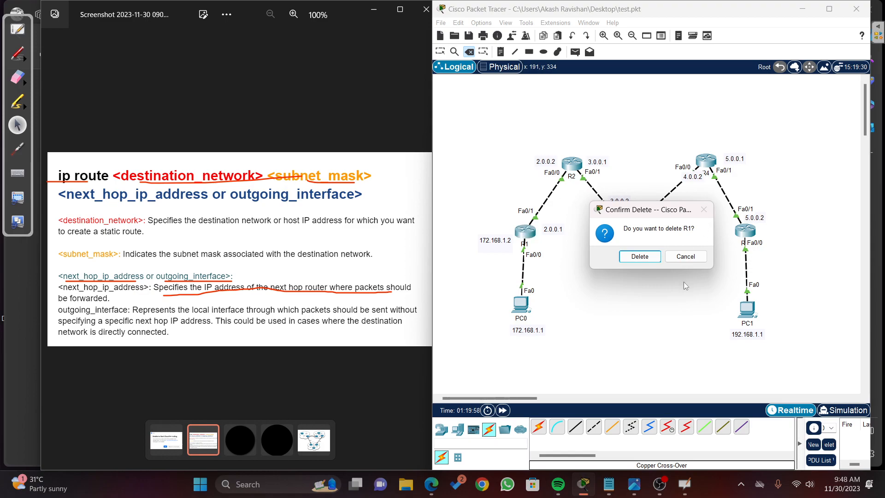
pyautogui.click(685, 258)
# Step: Open R1's command line and erase the red underlines from the slide
pyautogui.click(441, 430)
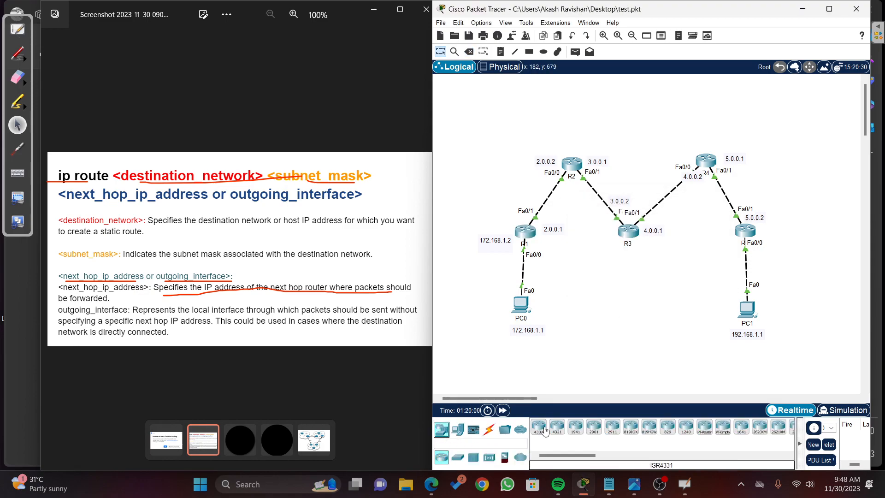
pyautogui.click(524, 231)
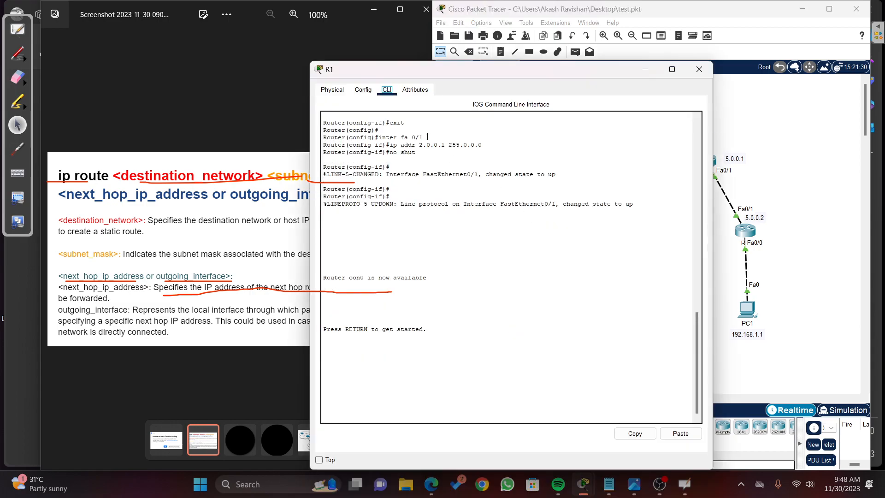
pyautogui.click(25, 83)
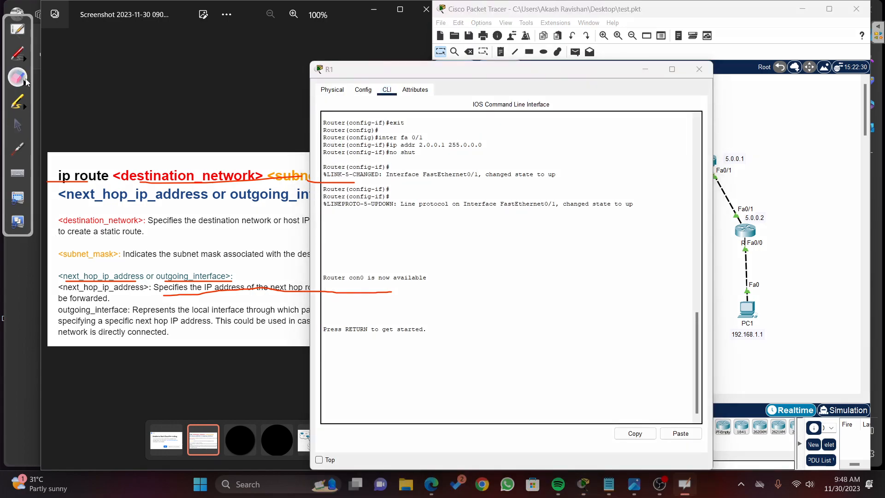
pyautogui.moveTo(284, 194)
pyautogui.mouseDown()
pyautogui.moveTo(128, 198)
pyautogui.moveTo(234, 324)
pyautogui.moveTo(465, 270)
pyautogui.mouseUp()
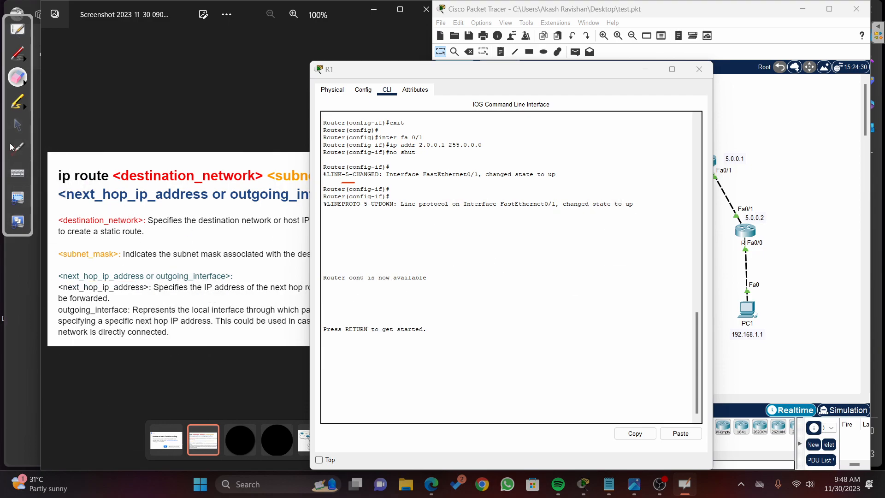
pyautogui.click(18, 125)
# Step: Enter privileged mode on R1 with en and global configuration mode with conf t
pyautogui.click(405, 370)
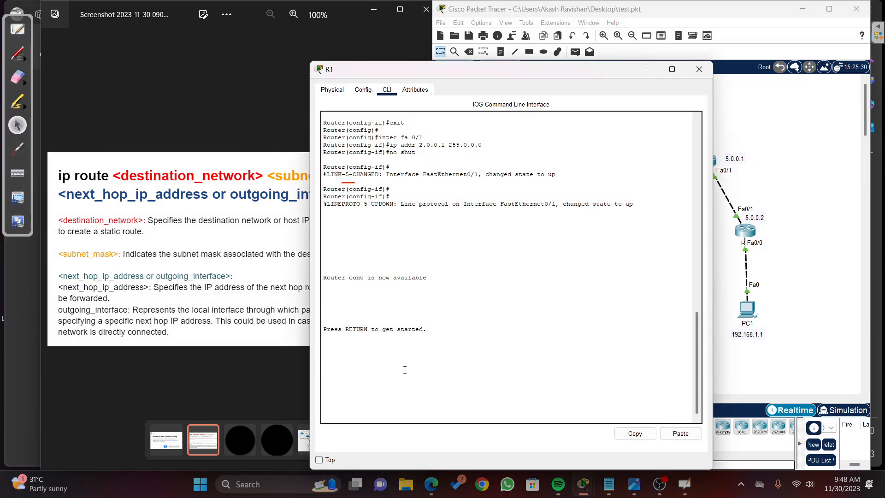
pyautogui.press('Return')
pyautogui.press('Return')
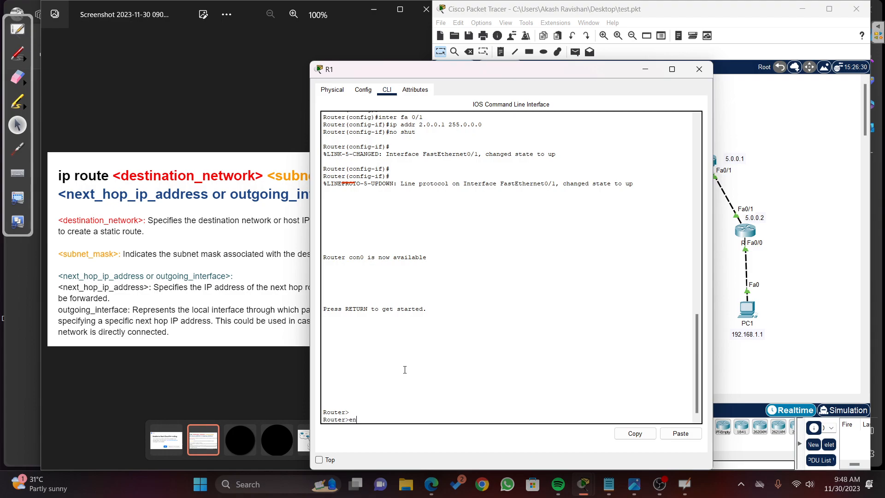
pyautogui.write('en')
pyautogui.press('Return')
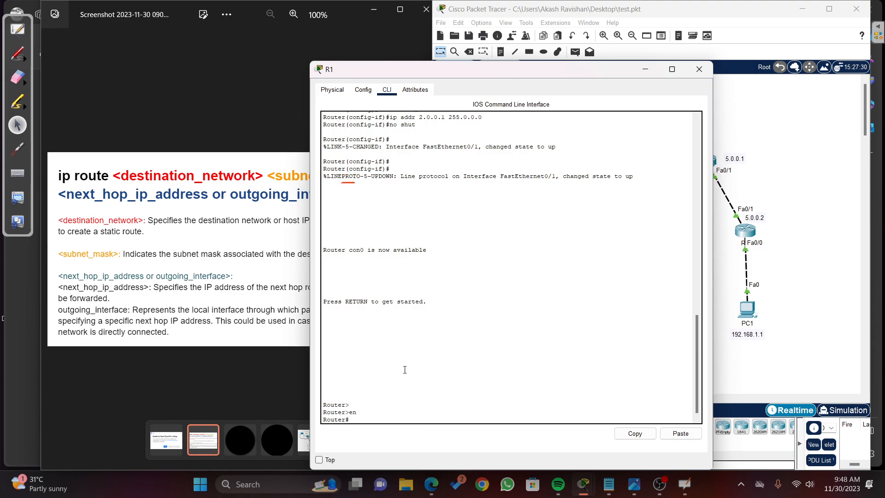
pyautogui.write('conft')
pyautogui.press('Return')
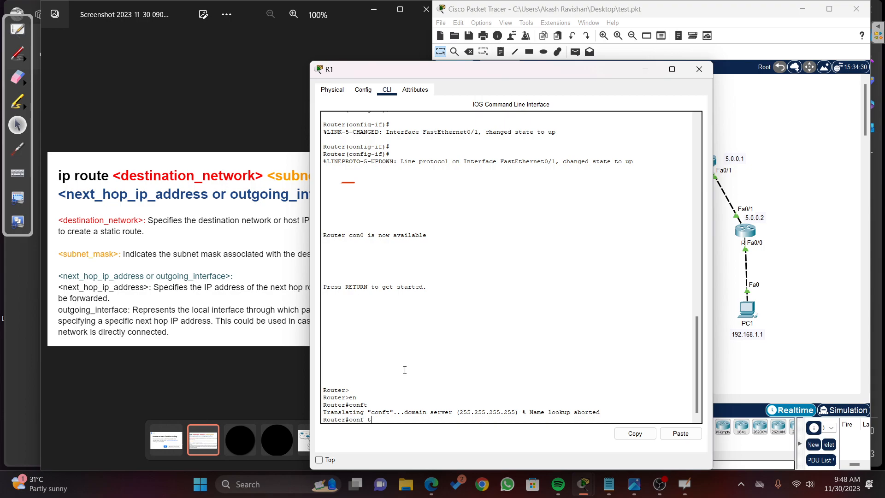
pyautogui.press('Return')
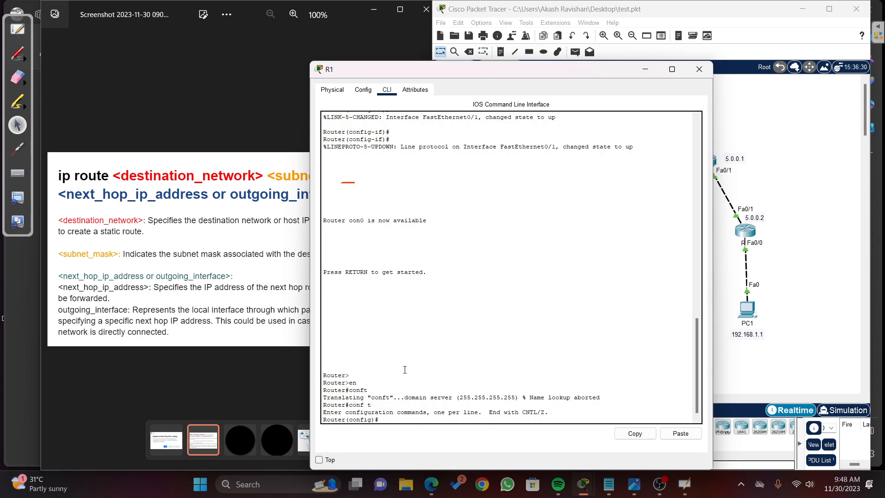
# Step: Add a static route on R1 to network 3.0.0.0 with mask 255.0.0.0 via next hop 2.0.0.2
pyautogui.write('ip route')
pyautogui.moveTo(446, 72); pyautogui.dragTo(175, 141)
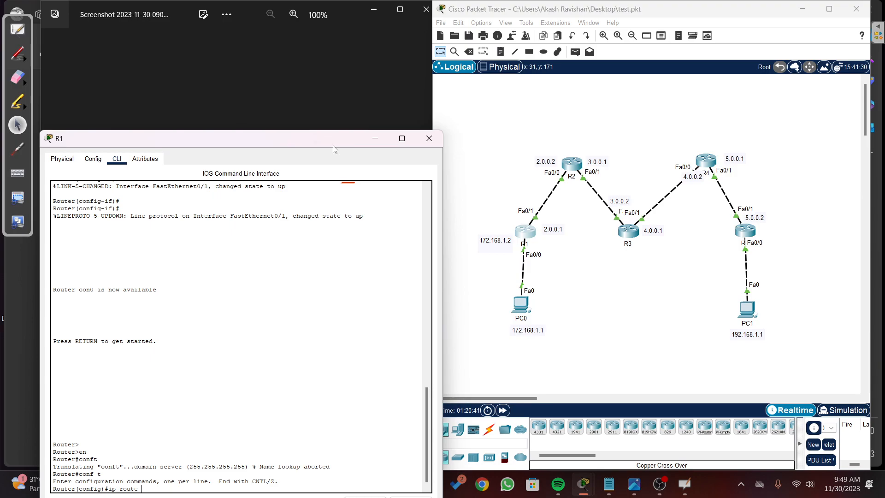
pyautogui.moveTo(328, 138); pyautogui.dragTo(388, 71)
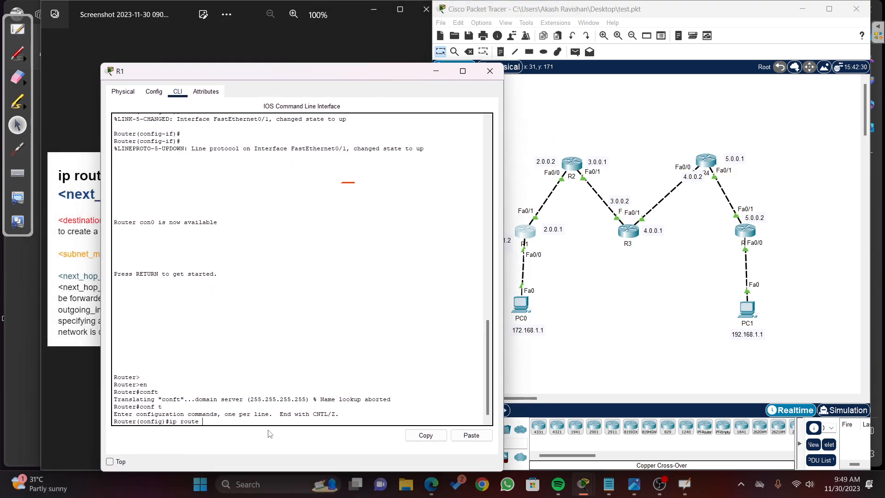
pyautogui.write('.0.0')
pyautogui.write('255.0.0.0')
pyautogui.moveTo(297, 76); pyautogui.dragTo(277, 78)
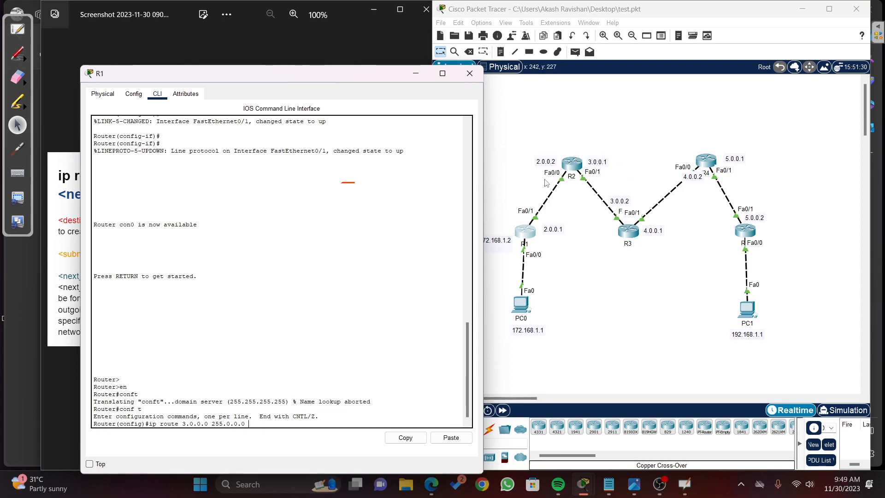
pyautogui.write('2.0.0.2')
pyautogui.press('Return')
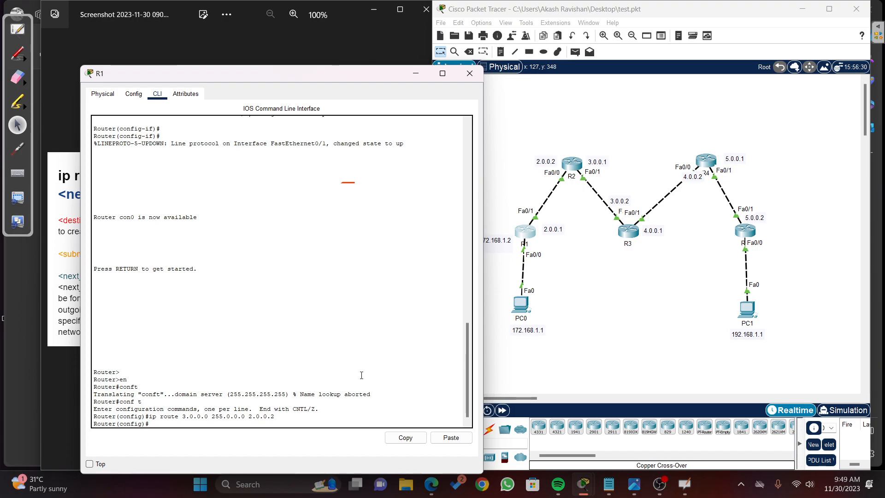
# Step: Add a static route on R1 to network 4.0.0.0 with mask 255.0.0.0 via next hop 2.0.0.2
pyautogui.press('Up')
pyautogui.press('Left')
pyautogui.press('Left')
pyautogui.press('Left')
pyautogui.press('Left')
pyautogui.press('Left')
pyautogui.press('Left')
pyautogui.press('Left')
pyautogui.press('Left')
pyautogui.press('Left')
pyautogui.press('Left')
pyautogui.press('Left')
pyautogui.press('Left')
pyautogui.press('Left')
pyautogui.press('Left')
pyautogui.press('Left')
pyautogui.press('Left')
pyautogui.press('Left')
pyautogui.press('Left')
pyautogui.press('Left')
pyautogui.press('Left')
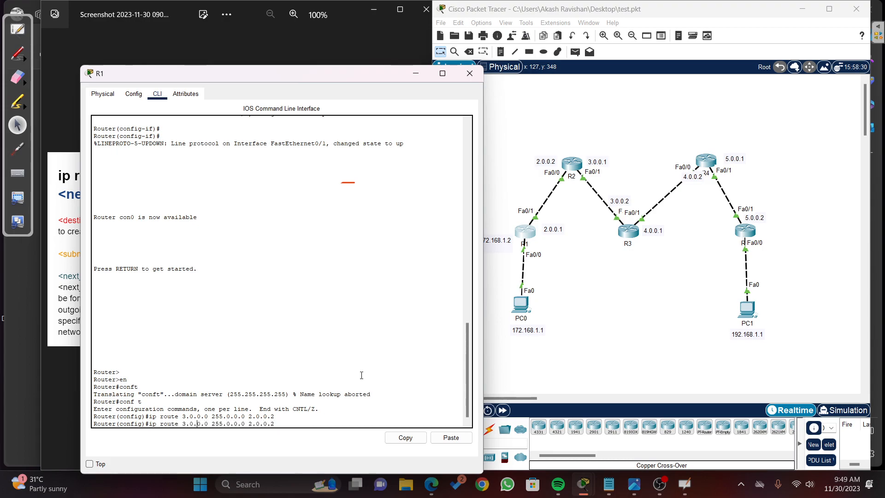
pyautogui.press('BackSpace')
pyautogui.write('4')
pyautogui.press('Return')
# Step: Add a static route on R1 to network 5.0.0.0 with mask 255.0.0.0 via next hop 2.0.0.2
pyautogui.press('Up')
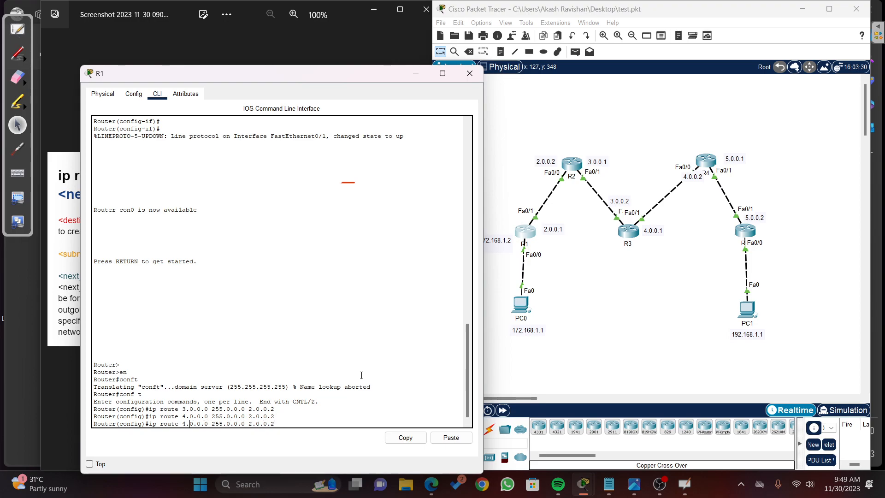
pyautogui.press('BackSpace')
pyautogui.write('5')
pyautogui.press('Return')
# Step: Add a static route on R1 to network 192.168.0.0 with mask 255.255.0.0 via next hop 2.0.0.2
pyautogui.press('Up')
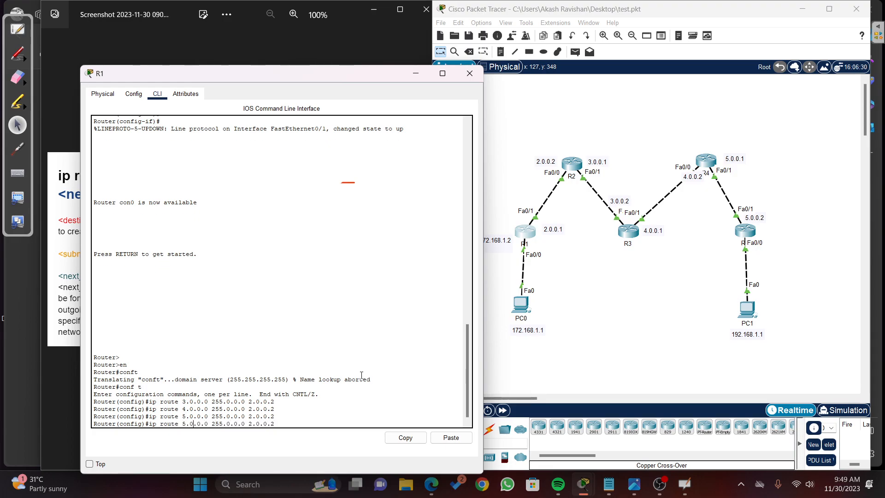
pyautogui.write('192')
pyautogui.press('BackSpace')
pyautogui.write('168')
pyautogui.press('Right')
pyautogui.press('Right')
pyautogui.press('Right')
pyautogui.press('Right')
pyautogui.press('Right')
pyautogui.press('Right')
pyautogui.press('Right')
pyautogui.press('Right')
pyautogui.press('Right')
pyautogui.press('Right')
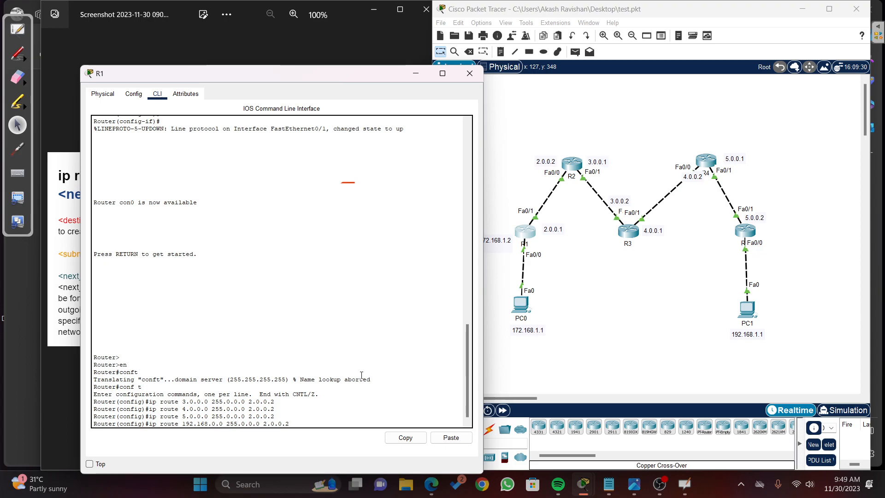
pyautogui.press('BackSpace')
pyautogui.write('255')
pyautogui.press('Right')
pyautogui.press('Right')
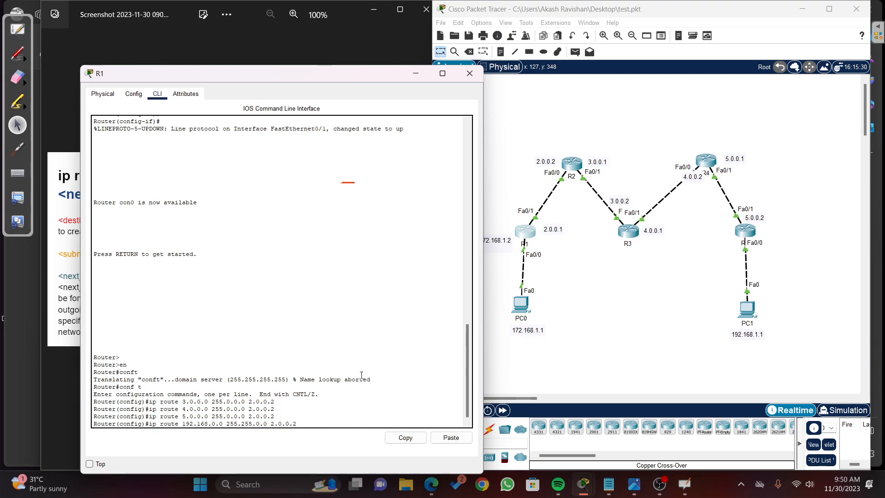
pyautogui.press('Return')
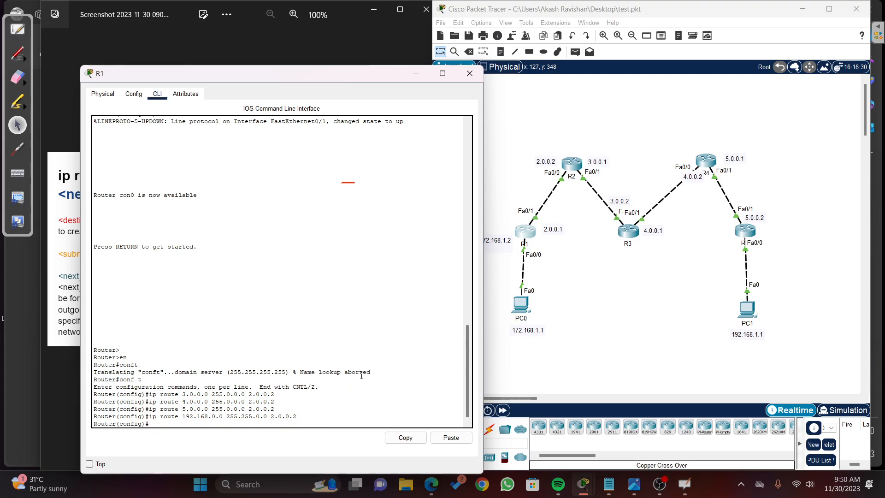
# Step: Close R1's window, open R2's CLI, and enter global configuration mode with en and conf t
pyautogui.click(469, 77)
pyautogui.click(569, 169)
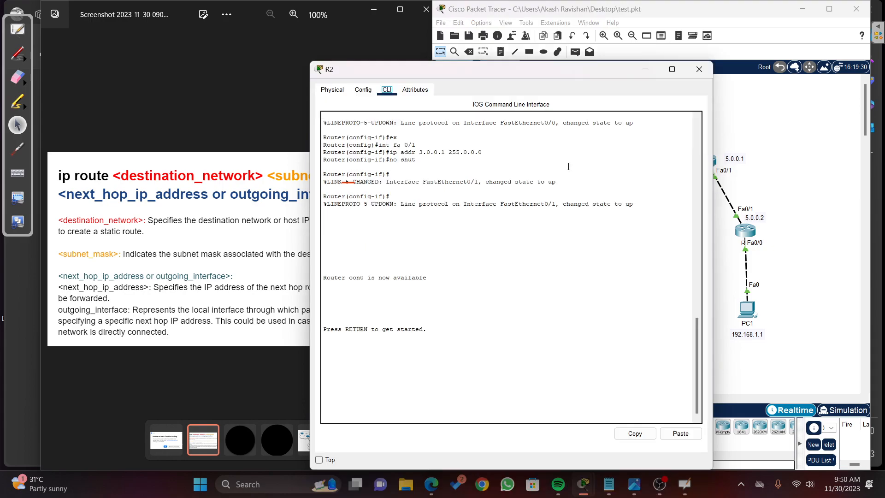
pyautogui.press('Return')
pyautogui.press('Return')
pyautogui.press('Return')
pyautogui.write('er>')
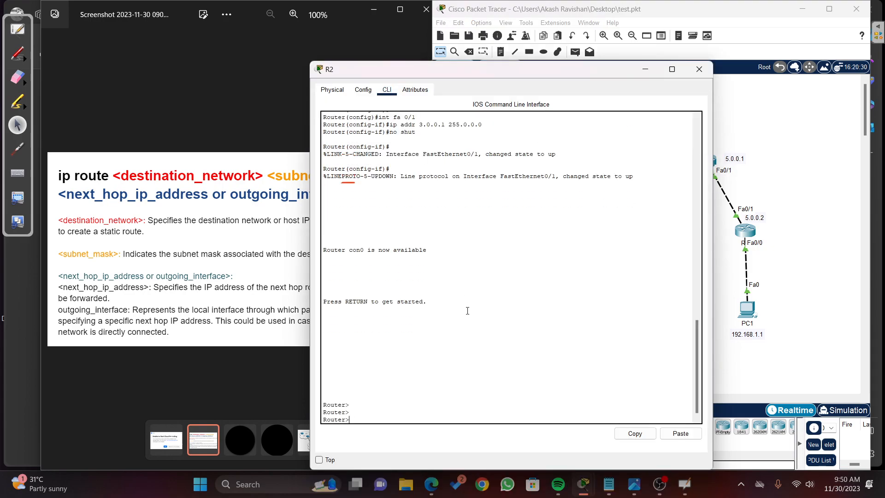
pyautogui.write('n')
pyautogui.press('Return')
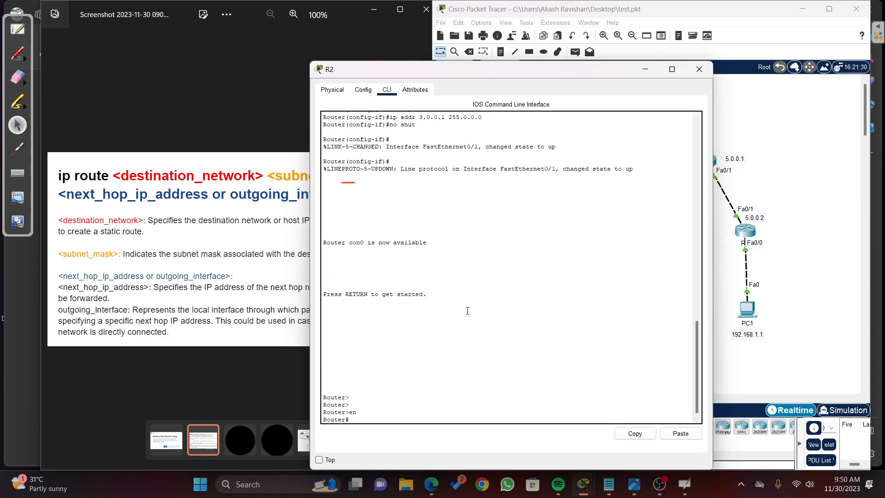
pyautogui.write('conf t')
pyautogui.press('Return')
# Step: Request help for the ip route arguments on R2 and move its window clear of the topology
pyautogui.write('ip rou')
pyautogui.press('Tab')
pyautogui.press('BackSpace')
pyautogui.press('BackSpace')
pyautogui.press('BackSpace')
pyautogui.write('rou')
pyautogui.press('Tab')
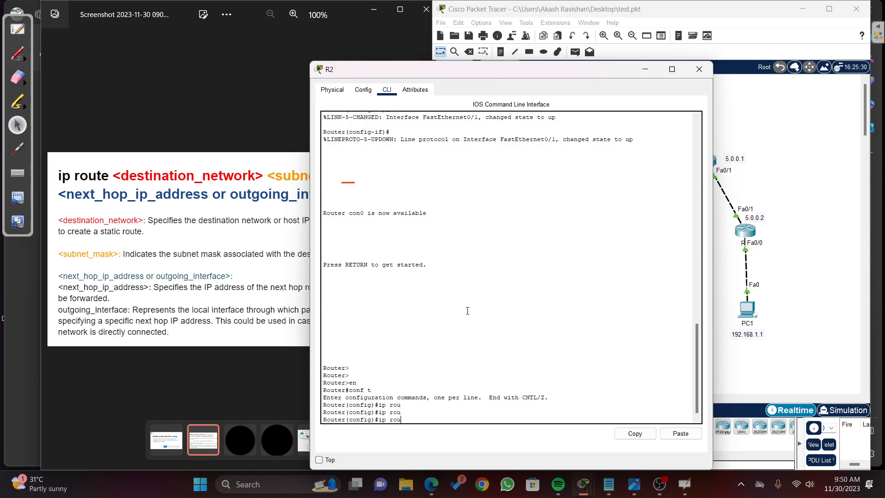
pyautogui.write('te ?')
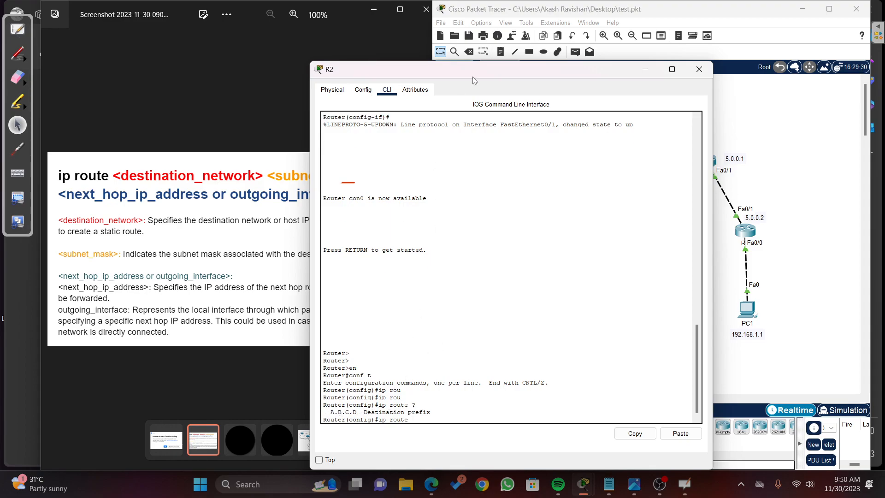
pyautogui.moveTo(472, 77); pyautogui.dragTo(200, 48)
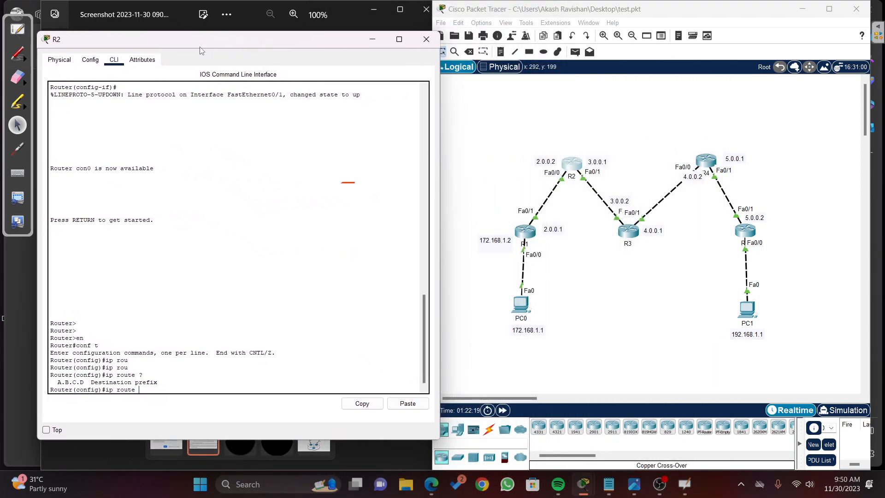
# Step: Circle in red the links not attached to R2: PC0 to R1, R3 to R4, R4 to the last router, and that router to PC1
pyautogui.click(14, 59)
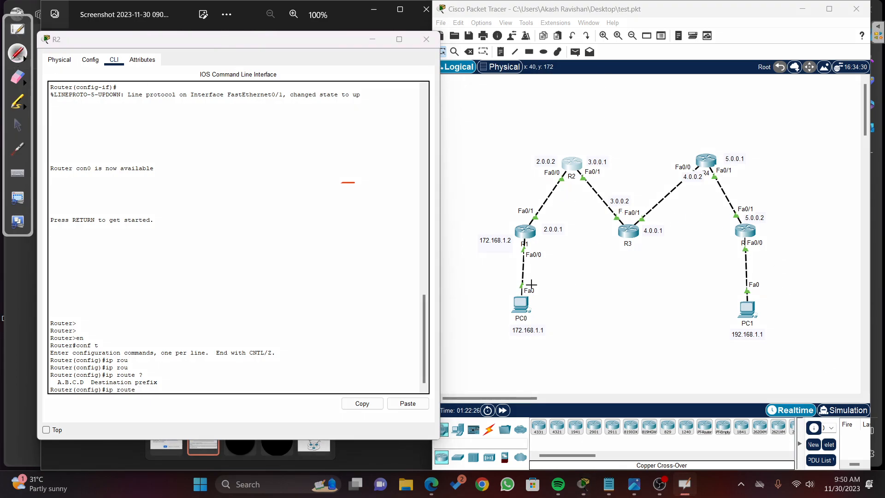
pyautogui.moveTo(546, 275)
pyautogui.mouseDown()
pyautogui.moveTo(540, 238)
pyautogui.moveTo(516, 277)
pyautogui.moveTo(519, 321)
pyautogui.moveTo(549, 282)
pyautogui.moveTo(548, 271)
pyautogui.mouseUp()
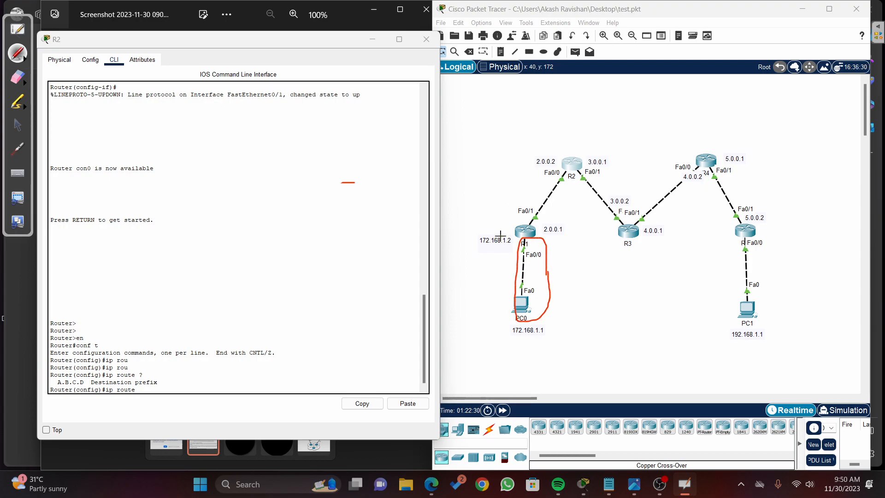
pyautogui.moveTo(693, 151)
pyautogui.mouseDown()
pyautogui.moveTo(663, 175)
pyautogui.moveTo(663, 223)
pyautogui.moveTo(706, 171)
pyautogui.moveTo(694, 164)
pyautogui.mouseUp()
pyautogui.moveTo(769, 188)
pyautogui.mouseDown()
pyautogui.moveTo(740, 167)
pyautogui.moveTo(746, 235)
pyautogui.moveTo(753, 184)
pyautogui.mouseUp()
pyautogui.moveTo(764, 260)
pyautogui.mouseDown()
pyautogui.moveTo(729, 284)
pyautogui.moveTo(768, 288)
pyautogui.moveTo(759, 251)
pyautogui.mouseUp()
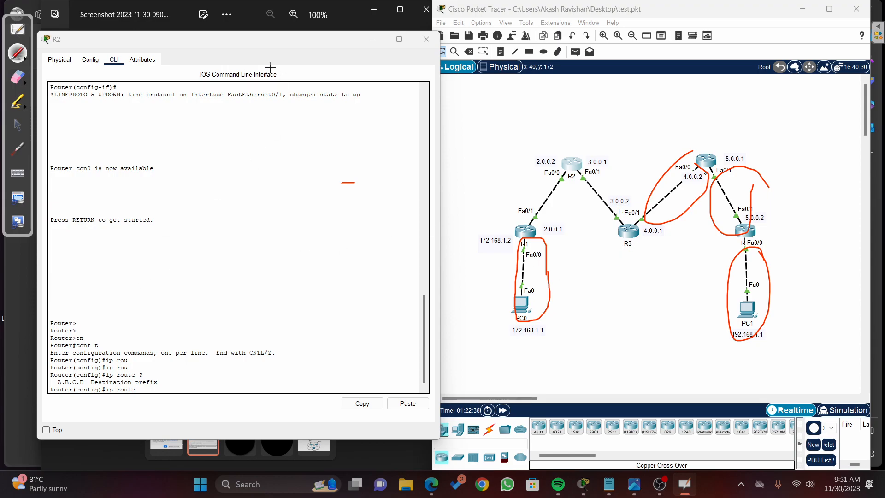
pyautogui.click(17, 124)
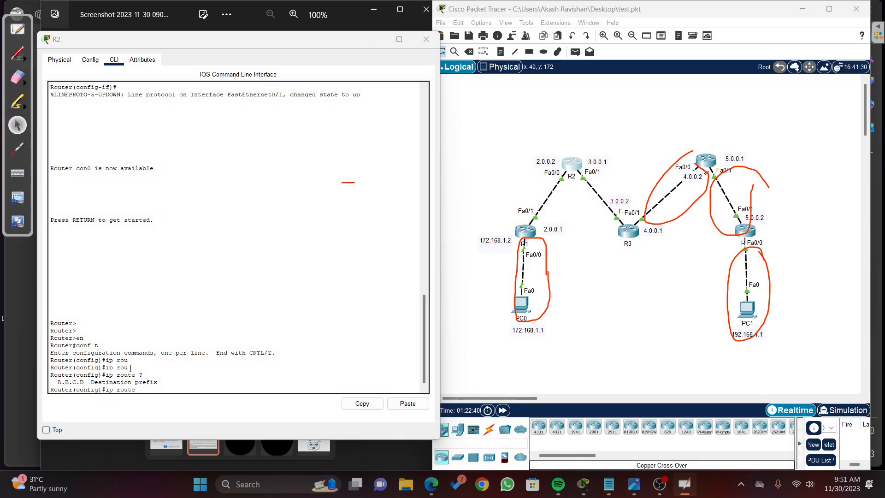
# Step: Add a static route on R2 to network 172.168.0.0 with mask 255.255.0.0 via next hop 2.0.0.1, circling that address in red on the topology
pyautogui.click(201, 391)
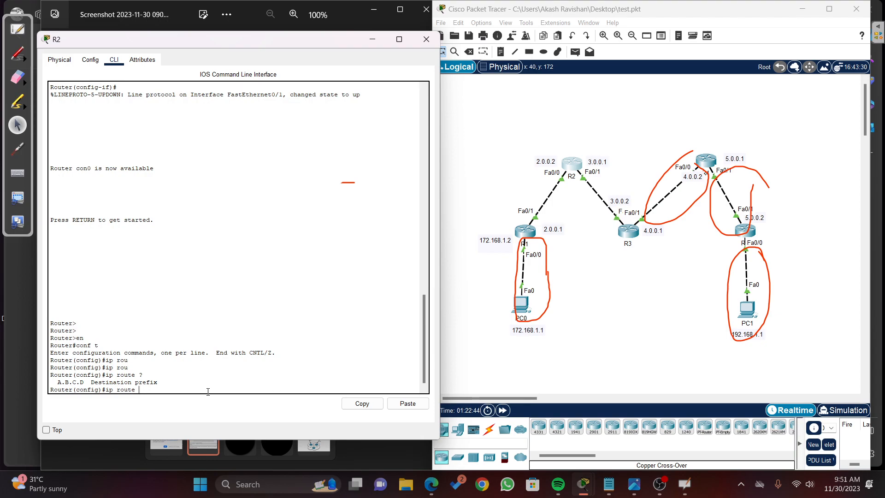
pyautogui.write('172.168.0.0 255.255.0.0')
pyautogui.click(22, 56)
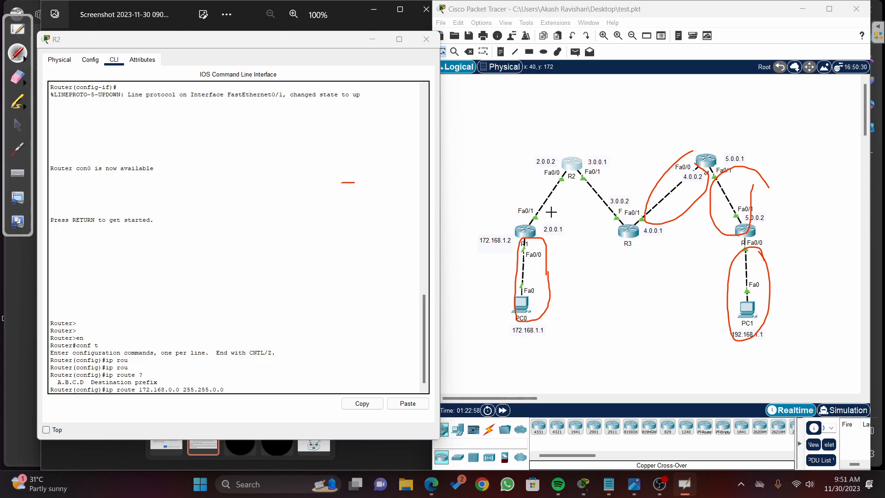
pyautogui.moveTo(558, 223)
pyautogui.mouseDown()
pyautogui.moveTo(544, 233)
pyautogui.moveTo(563, 223)
pyautogui.mouseUp()
pyautogui.click(18, 125)
pyautogui.click(239, 391)
pyautogui.write('2.0.0.1')
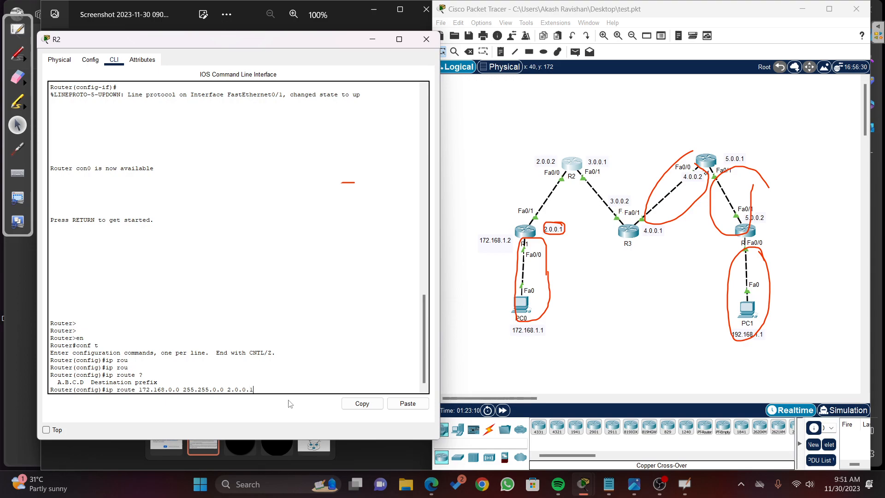
pyautogui.press('Return')
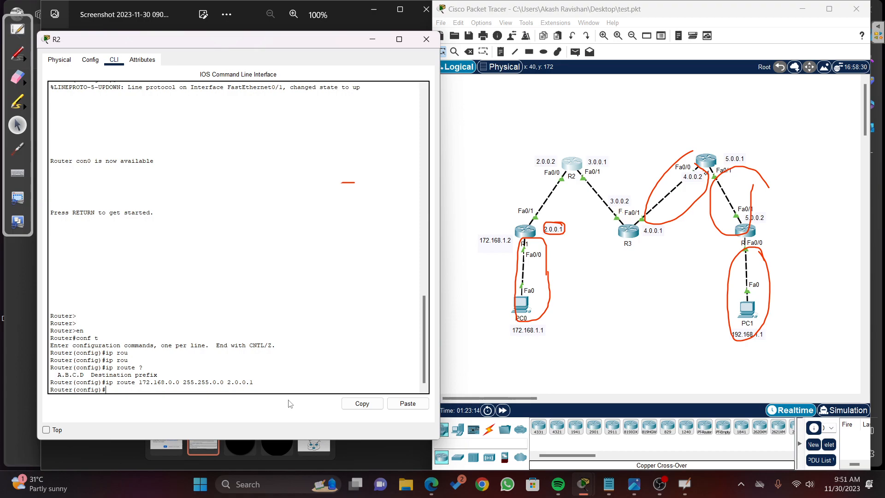
# Step: Reuse the previous ip route command on R2, setting the network to 4.0.0.0 and the mask to 255.0.0.0
pyautogui.press('Up')
pyautogui.press('BackSpace')
pyautogui.press('BackSpace')
pyautogui.press('BackSpace')
pyautogui.press('BackSpace')
pyautogui.press('BackSpace')
pyautogui.press('BackSpace')
pyautogui.press('BackSpace')
pyautogui.write('4.0')
pyautogui.press('BackSpace')
pyautogui.press('BackSpace')
pyautogui.press('BackSpace')
pyautogui.write('0')
pyautogui.press('Right')
# Step: Circle R3's address 3.0.0.2 in red and draw arrows toward the two networks beyond R4
pyautogui.click(17, 56)
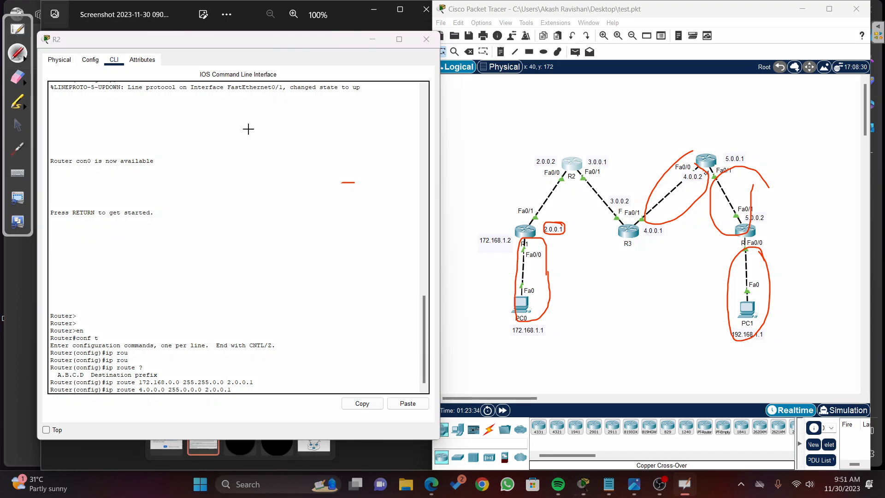
pyautogui.moveTo(634, 197)
pyautogui.mouseDown()
pyautogui.moveTo(615, 203)
pyautogui.moveTo(626, 207)
pyautogui.moveTo(640, 193)
pyautogui.moveTo(630, 191)
pyautogui.moveTo(632, 217)
pyautogui.mouseUp()
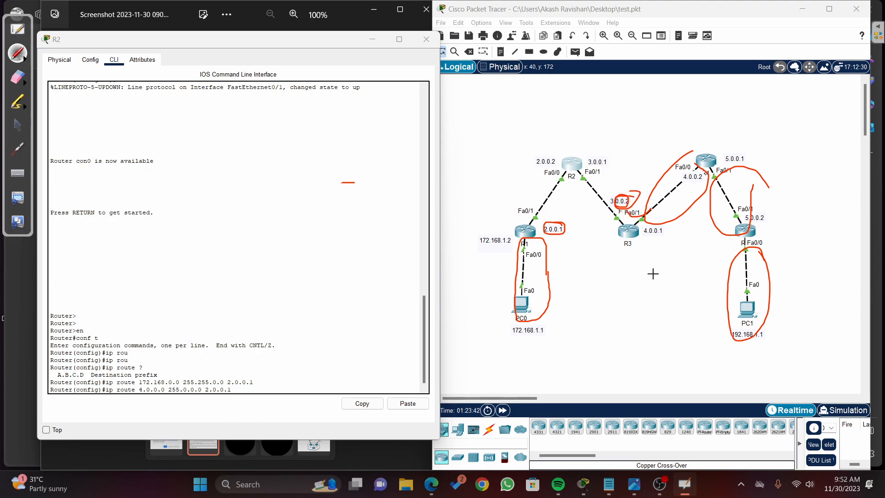
pyautogui.moveTo(783, 138)
pyautogui.mouseDown()
pyautogui.moveTo(773, 181)
pyautogui.moveTo(798, 213)
pyautogui.mouseUp()
pyautogui.moveTo(785, 247)
pyautogui.mouseDown()
pyautogui.moveTo(774, 287)
pyautogui.moveTo(792, 282)
pyautogui.mouseUp()
pyautogui.click(18, 125)
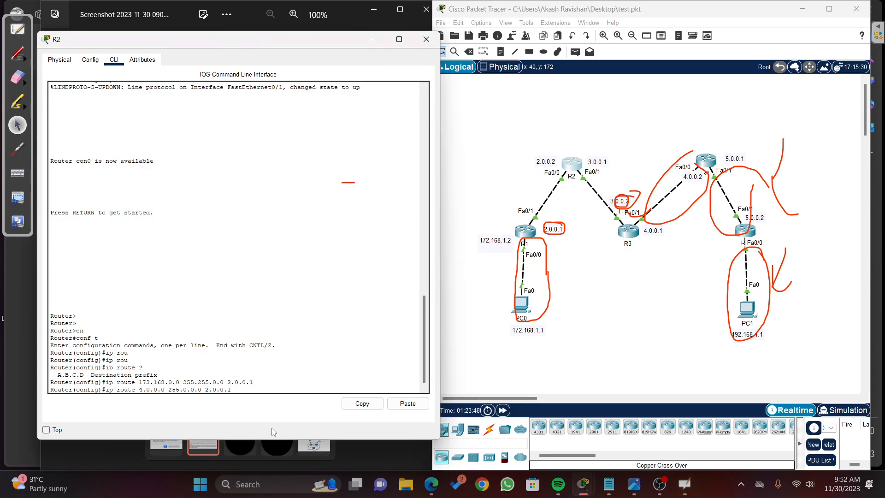
# Step: Set the next hop of the 4.0.0.0 route on R2 to 3.0.0.2 and submit the command
pyautogui.press('BackSpace')
pyautogui.write('3')
pyautogui.press('BackSpace')
pyautogui.press('BackSpace')
pyautogui.write('.')
pyautogui.press('Return')
# Step: Add a static route on R2 to network 5.0.0.0 with mask 255.0.0.0 via next hop 3.0.0.2
pyautogui.press('Up')
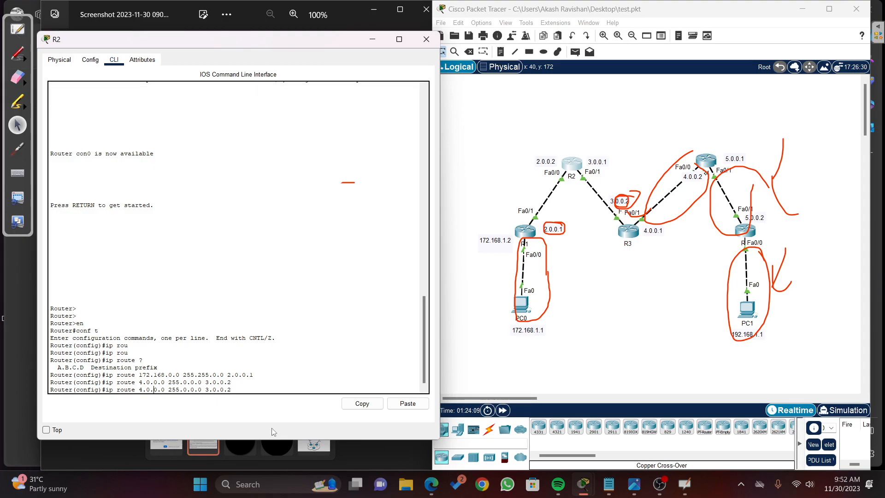
pyautogui.press('Left')
pyautogui.press('Left')
pyautogui.press('Left')
pyautogui.press('Left')
pyautogui.press('BackSpace')
pyautogui.write('5')
pyautogui.press('Return')
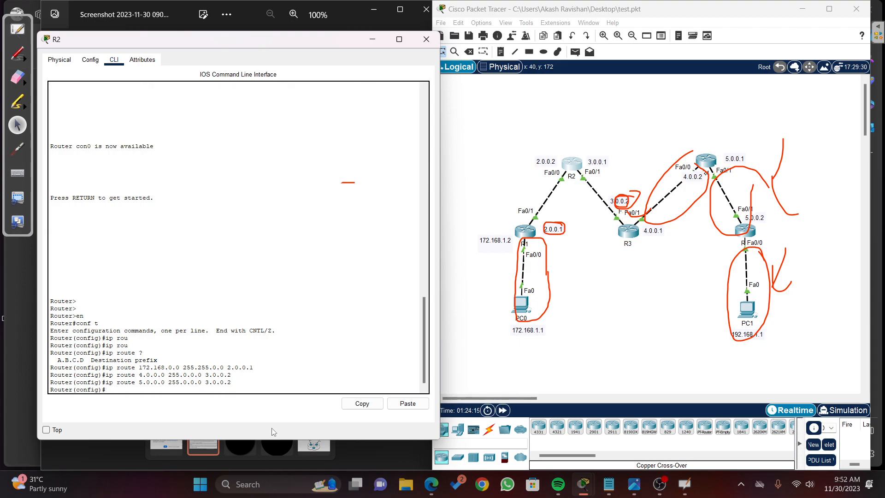
# Step: Add a static route on R2 to network 192.168.0.0 with mask 255.255.0.0 via next hop 3.0.0.2
pyautogui.press('Left')
pyautogui.write('92')
pyautogui.press('BackSpace')
pyautogui.write('168')
pyautogui.press('BackSpace')
pyautogui.write('255')
pyautogui.press('Return')
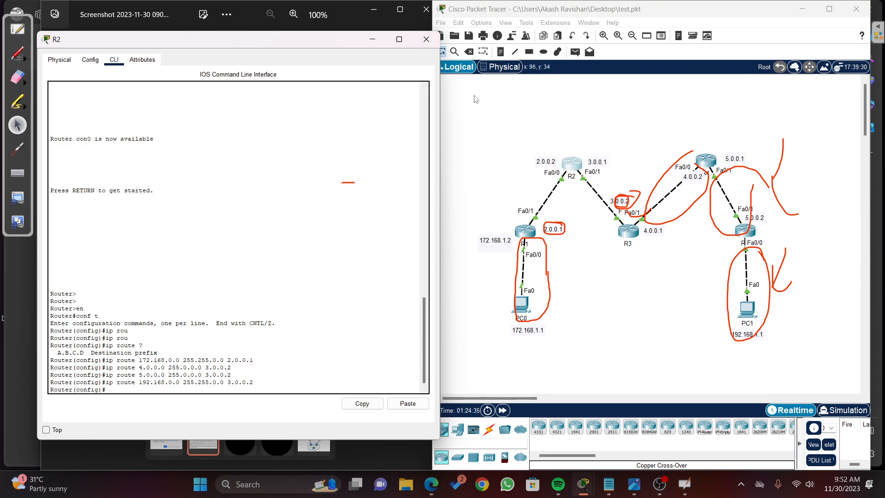
# Step: Close R2's window and erase all pen annotations from the screen
pyautogui.click(421, 47)
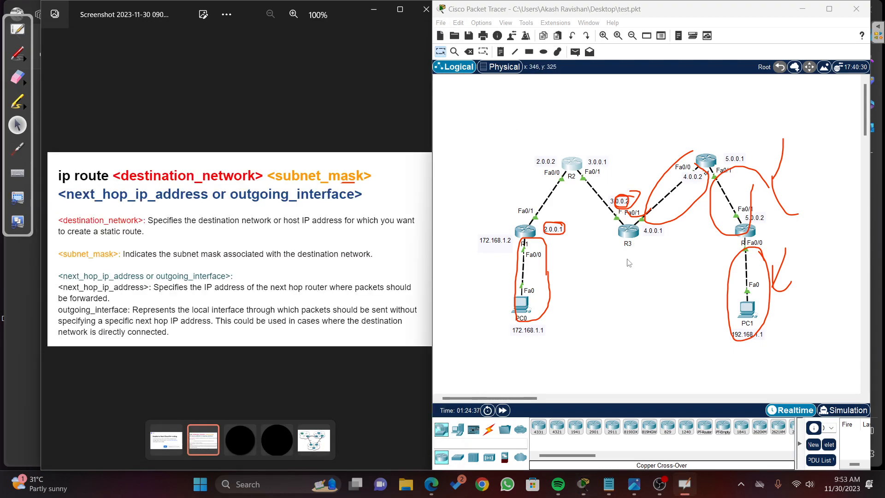
pyautogui.click(26, 84)
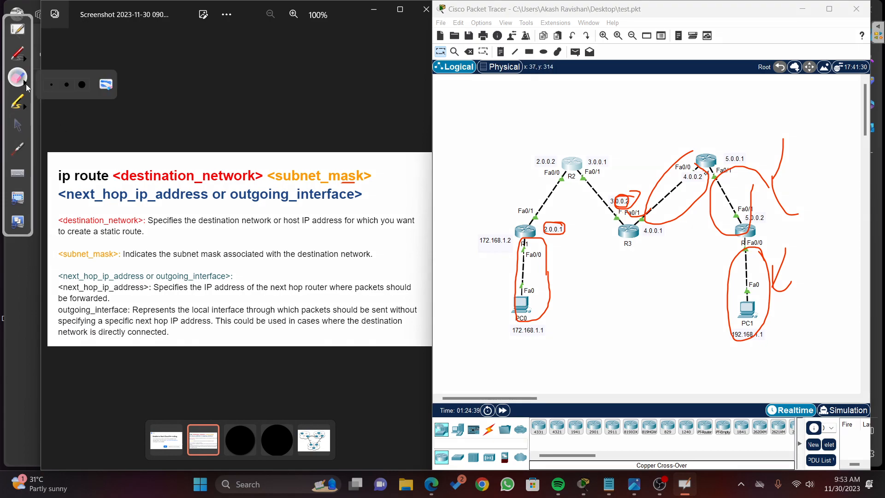
pyautogui.click(103, 87)
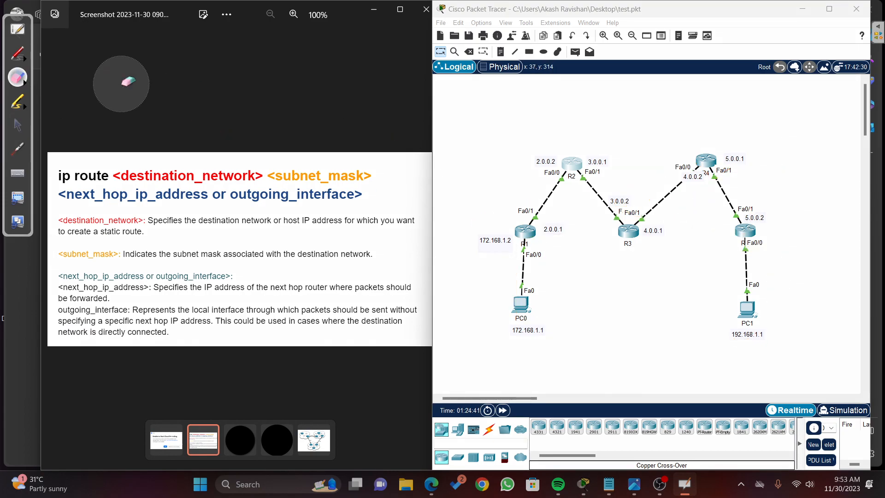
pyautogui.click(21, 125)
# Step: Open R3's CLI beside the topology and circle in blue the four links not directly attached to R3
pyautogui.click(630, 236)
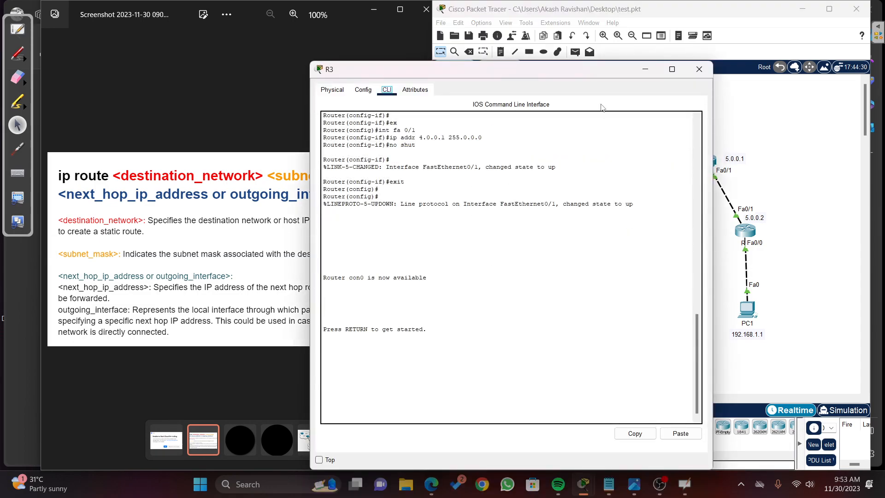
pyautogui.moveTo(578, 75); pyautogui.dragTo(291, 51)
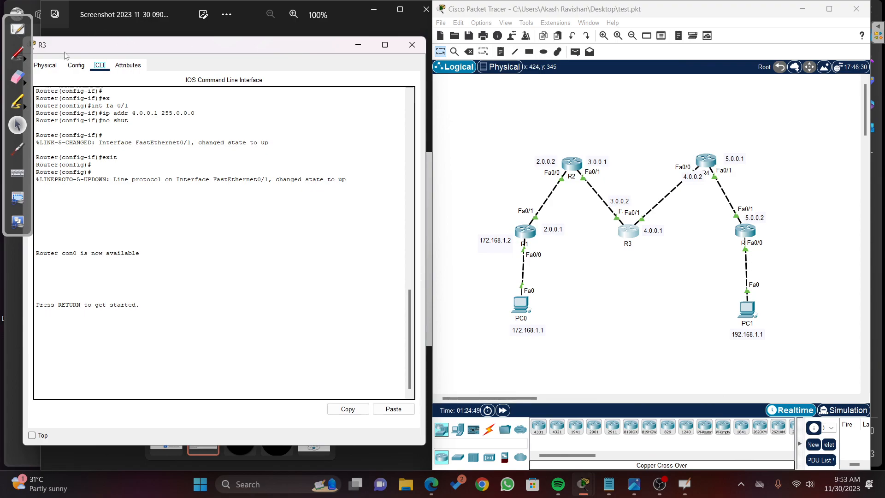
pyautogui.click(19, 54)
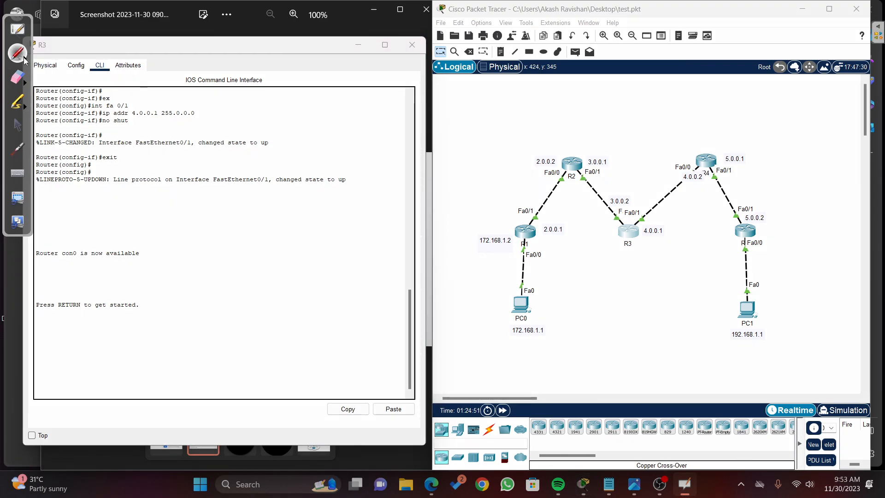
pyautogui.click(27, 64)
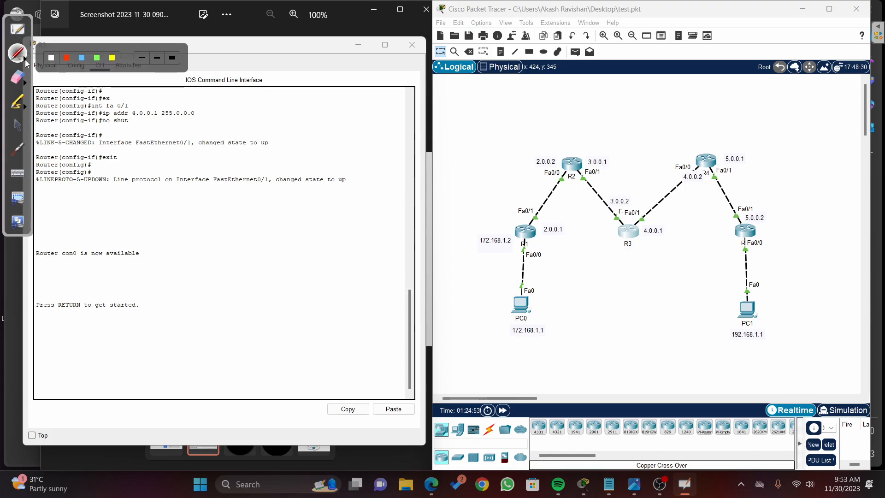
pyautogui.click(81, 58)
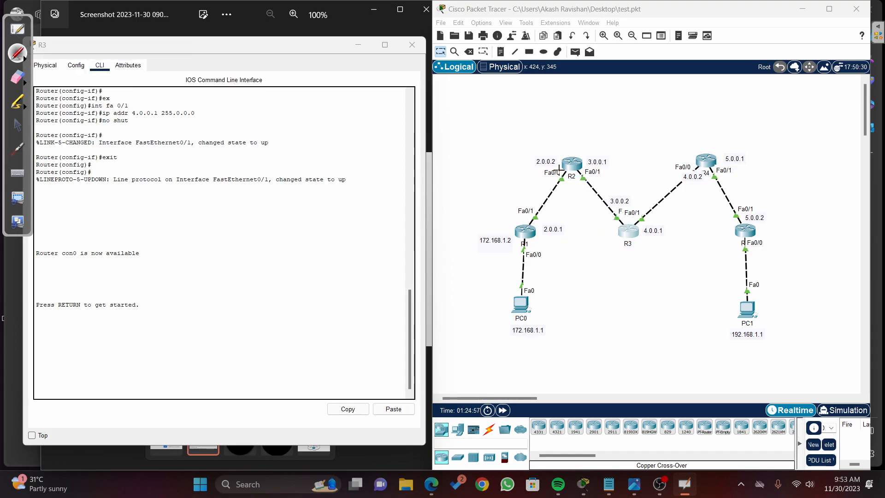
pyautogui.moveTo(556, 170)
pyautogui.mouseDown()
pyautogui.moveTo(526, 220)
pyautogui.moveTo(572, 179)
pyautogui.moveTo(544, 171)
pyautogui.mouseUp()
pyautogui.moveTo(533, 247)
pyautogui.mouseDown()
pyautogui.moveTo(503, 273)
pyautogui.moveTo(540, 277)
pyautogui.moveTo(525, 255)
pyautogui.mouseUp()
pyautogui.moveTo(736, 170)
pyautogui.mouseDown()
pyautogui.moveTo(711, 169)
pyautogui.moveTo(756, 202)
pyautogui.moveTo(737, 174)
pyautogui.mouseUp()
pyautogui.moveTo(760, 247)
pyautogui.mouseDown()
pyautogui.moveTo(738, 261)
pyautogui.moveTo(767, 304)
pyautogui.moveTo(761, 251)
pyautogui.mouseUp()
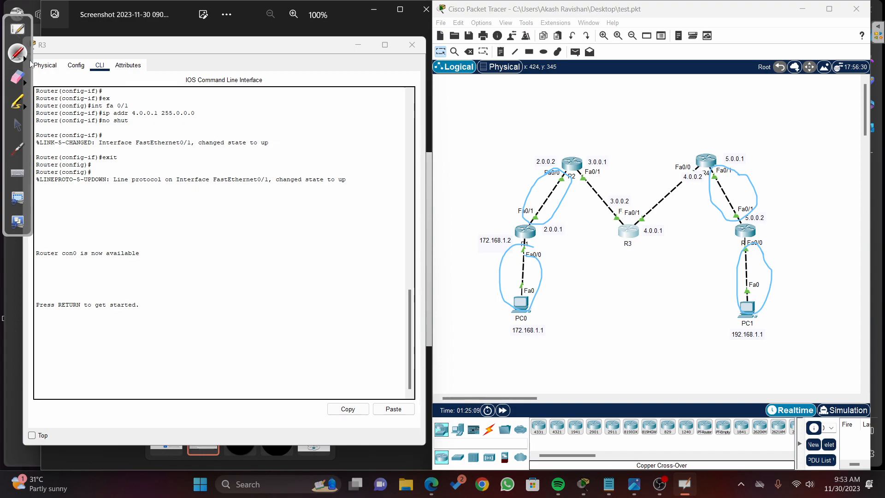
# Step: Circle in red the two links directly attached to R3, toward R2 and toward R4
pyautogui.click(26, 59)
pyautogui.click(67, 59)
pyautogui.moveTo(620, 178)
pyautogui.mouseDown()
pyautogui.moveTo(587, 175)
pyautogui.moveTo(622, 226)
pyautogui.moveTo(616, 179)
pyautogui.mouseUp()
pyautogui.moveTo(682, 175)
pyautogui.mouseDown()
pyautogui.moveTo(655, 187)
pyautogui.moveTo(641, 228)
pyautogui.moveTo(694, 174)
pyautogui.moveTo(674, 175)
pyautogui.mouseUp()
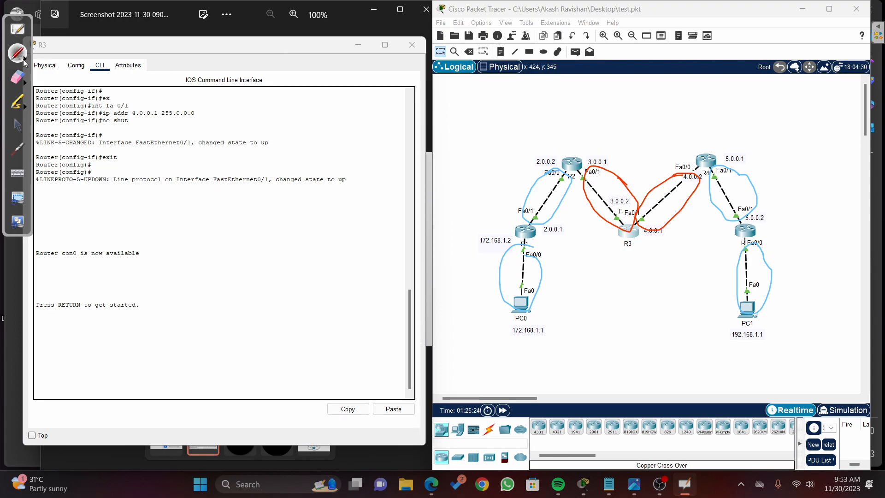
# Step: Stop annotating and enter global configuration mode in R3's CLI with en and conf t
pyautogui.click(17, 125)
pyautogui.click(63, 324)
pyautogui.press('Return')
pyautogui.press('Return')
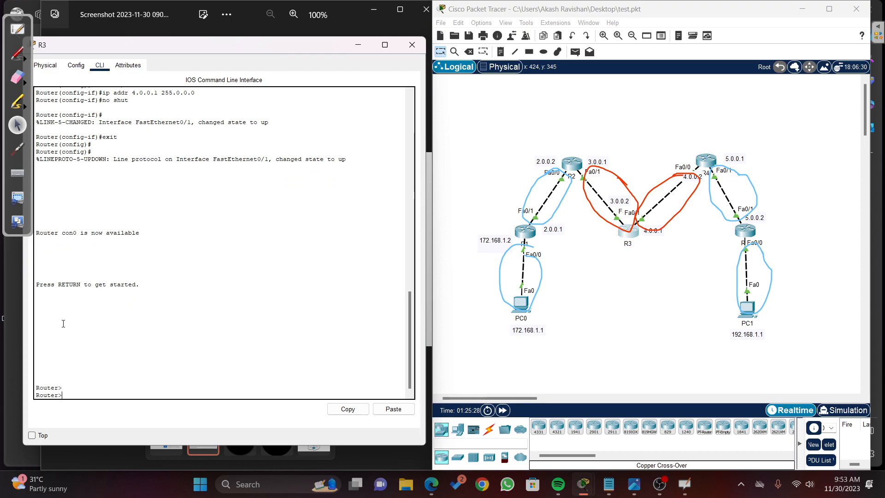
pyautogui.write('en')
pyautogui.press('Return')
pyautogui.write('conf t')
pyautogui.press('Return')
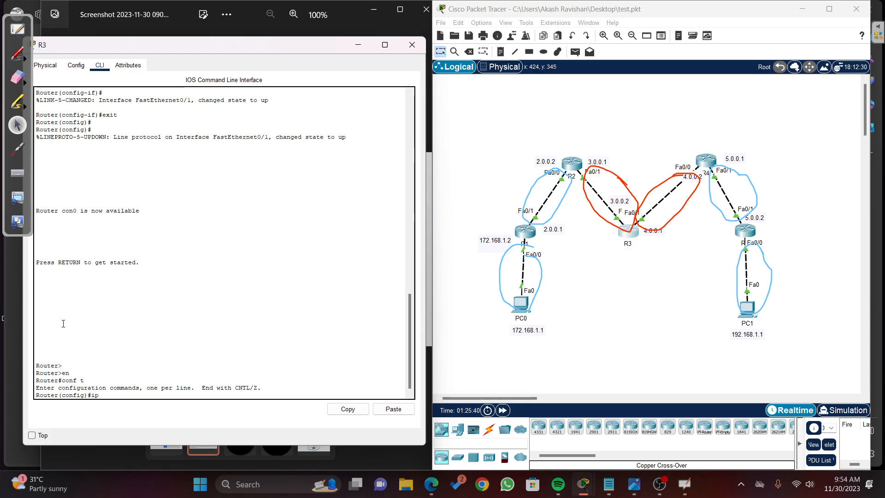
# Step: Add a static route on R3 to network 172.168.0.0 with mask 255.255.0.0 via next hop 3.0.0.1
pyautogui.write('u')
pyautogui.press('Tab')
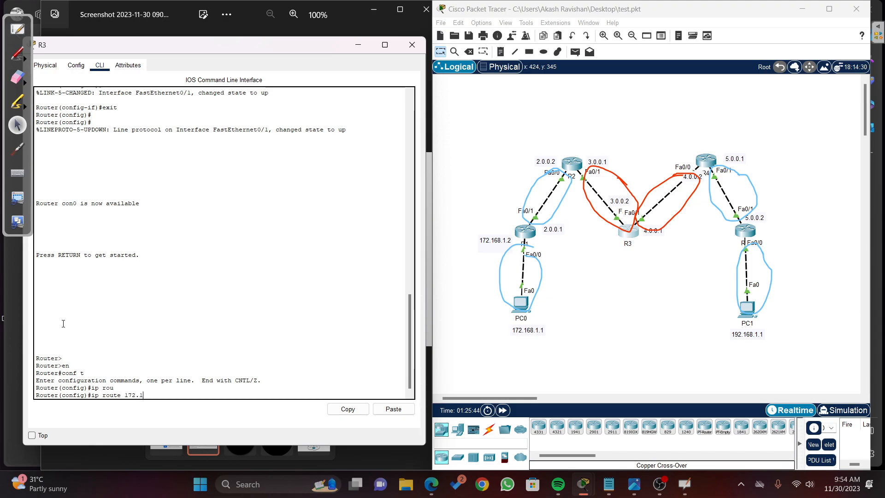
pyautogui.write('172.16.')
pyautogui.press('BackSpace')
pyautogui.write('6')
pyautogui.press('BackSpace')
pyautogui.write('8.0.0')
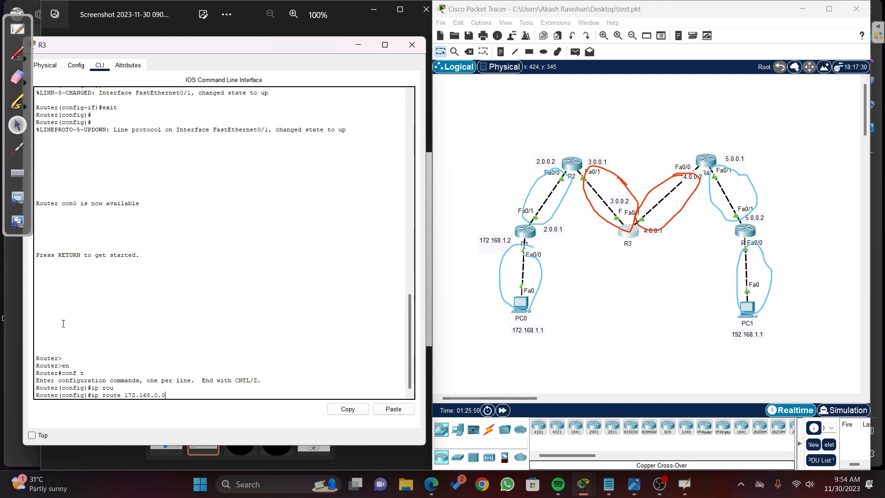
pyautogui.write(' 255.255.0')
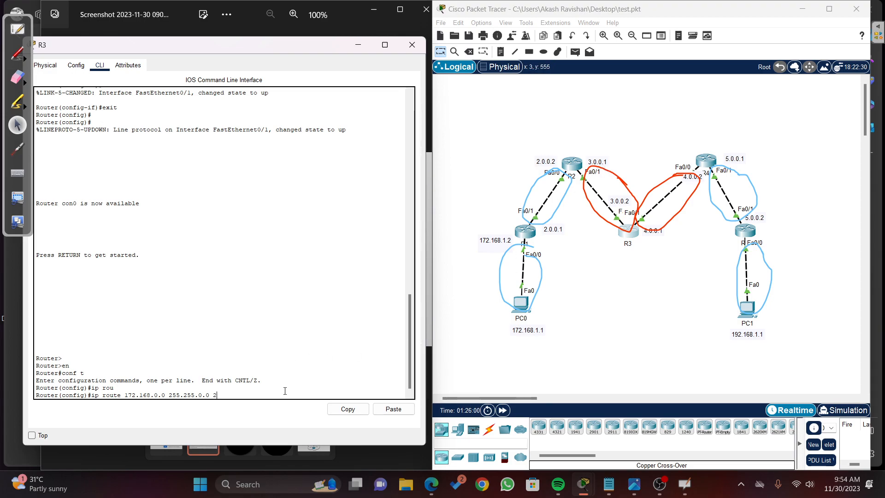
pyautogui.write('.0.0.1')
pyautogui.press('Return')
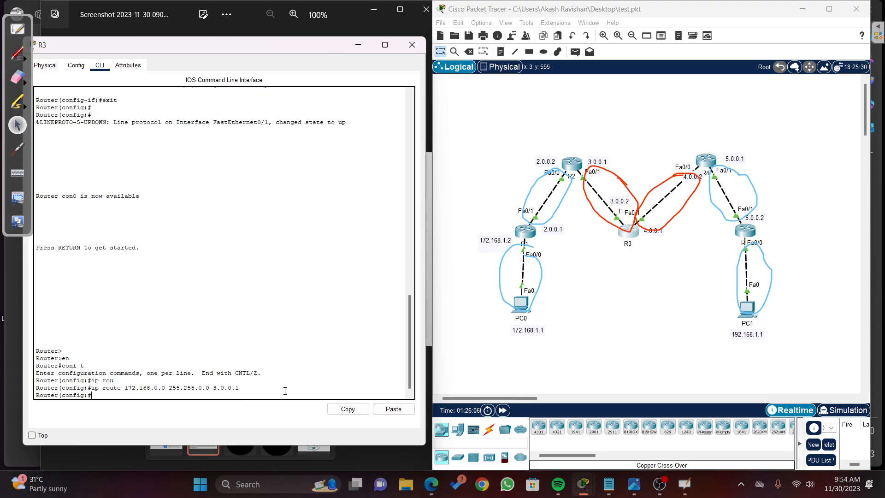
# Step: Add a static route on R3 to network 2.0.0.0 with mask 255.0.0.0 via next hop 3.0.0.1
pyautogui.press('Up')
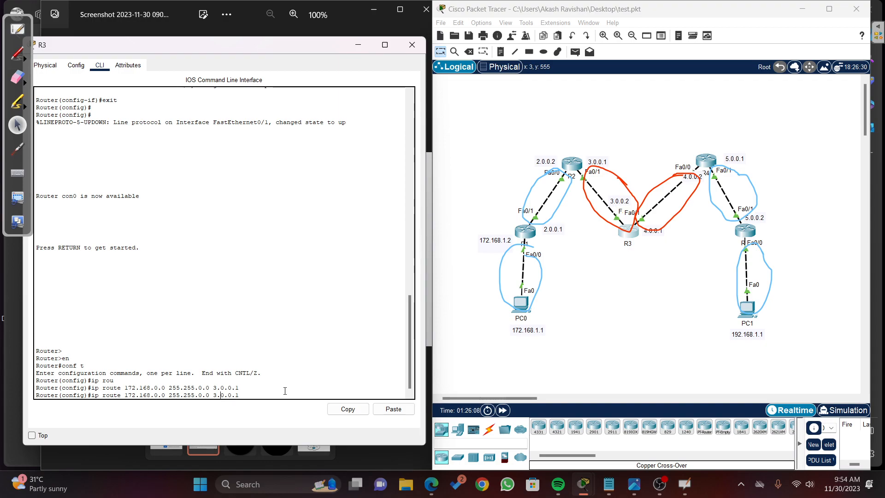
pyautogui.press('Left')
pyautogui.press('Left')
pyautogui.press('Left')
pyautogui.press('Left')
pyautogui.press('Left')
pyautogui.press('Left')
pyautogui.press('Left')
pyautogui.press('Left')
pyautogui.press('Left')
pyautogui.press('Left')
pyautogui.press('Left')
pyautogui.press('Left')
pyautogui.press('Left')
pyautogui.press('Left')
pyautogui.press('Left')
pyautogui.press('Left')
pyautogui.press('Left')
pyautogui.press('Left')
pyautogui.press('Left')
pyautogui.press('Left')
pyautogui.press('BackSpace')
pyautogui.press('BackSpace')
pyautogui.press('BackSpace')
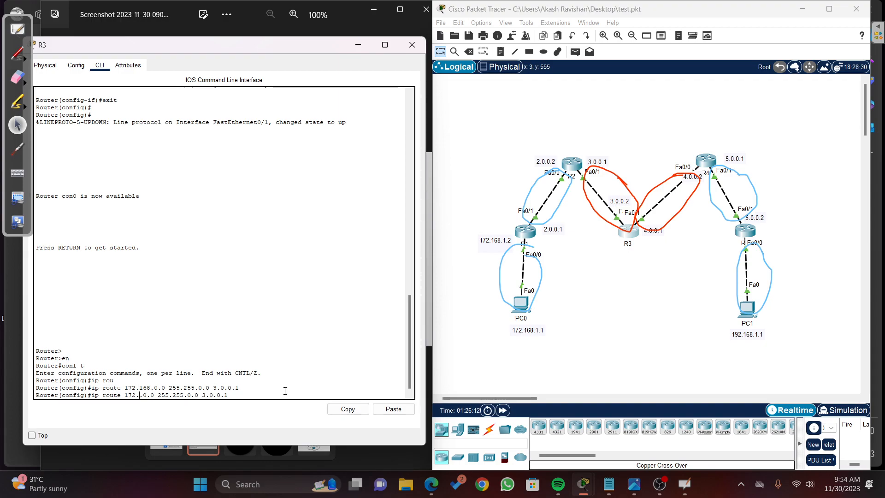
pyautogui.write('0')
pyautogui.press('Left')
pyautogui.press('Left')
pyautogui.press('Left')
pyautogui.press('BackSpace')
pyautogui.press('BackSpace')
pyautogui.press('Right')
pyautogui.press('Right')
pyautogui.press('Right')
pyautogui.press('Right')
pyautogui.press('Right')
pyautogui.press('Right')
pyautogui.press('Right')
pyautogui.press('Right')
pyautogui.press('Right')
pyautogui.press('Right')
pyautogui.press('Right')
pyautogui.press('Right')
pyautogui.press('BackSpace')
pyautogui.press('BackSpace')
pyautogui.press('BackSpace')
pyautogui.write('0')
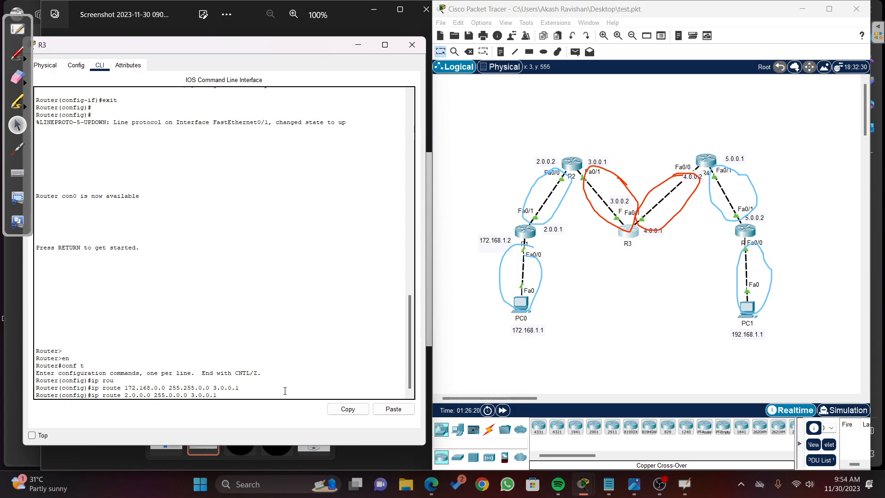
pyautogui.press('Return')
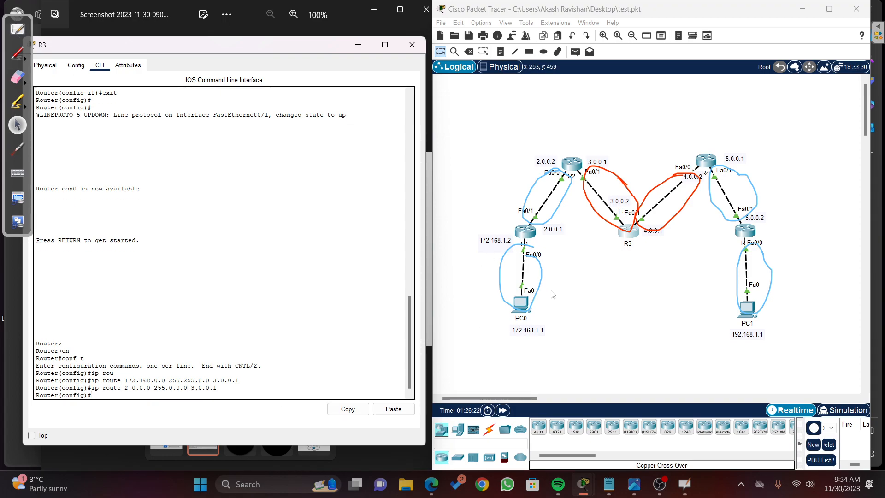
# Step: Add a static route on R3 to network 5.0.0.0 with mask 255.0.0.0 via next hop 4.0.0.2
pyautogui.press('Up')
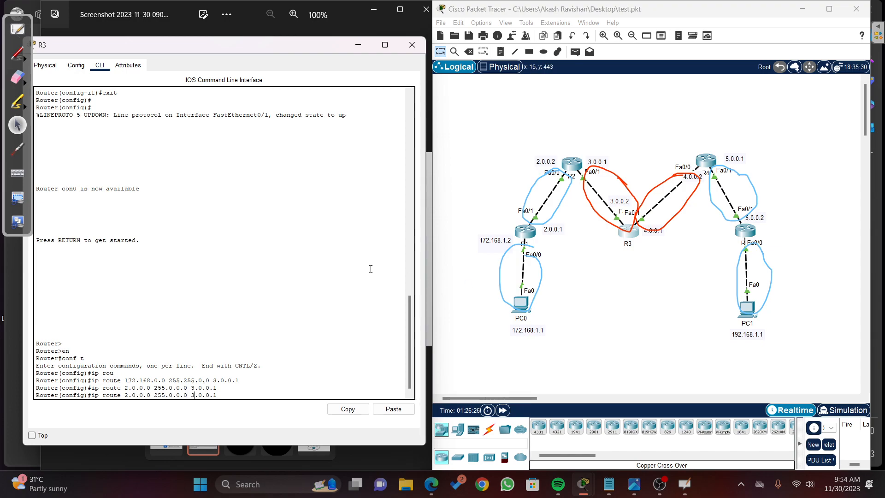
pyautogui.press('BackSpace')
pyautogui.write('5')
pyautogui.press('Right')
pyautogui.press('Right')
pyautogui.press('Right')
pyautogui.press('Right')
pyautogui.press('Right')
pyautogui.press('Right')
pyautogui.press('Right')
pyautogui.press('Right')
pyautogui.press('Right')
pyautogui.press('Right')
pyautogui.press('End')
pyautogui.press('Left')
pyautogui.press('Left')
pyautogui.press('Left')
pyautogui.press('Left')
pyautogui.press('Left')
pyautogui.press('BackSpace')
pyautogui.write('4')
pyautogui.click(219, 395)
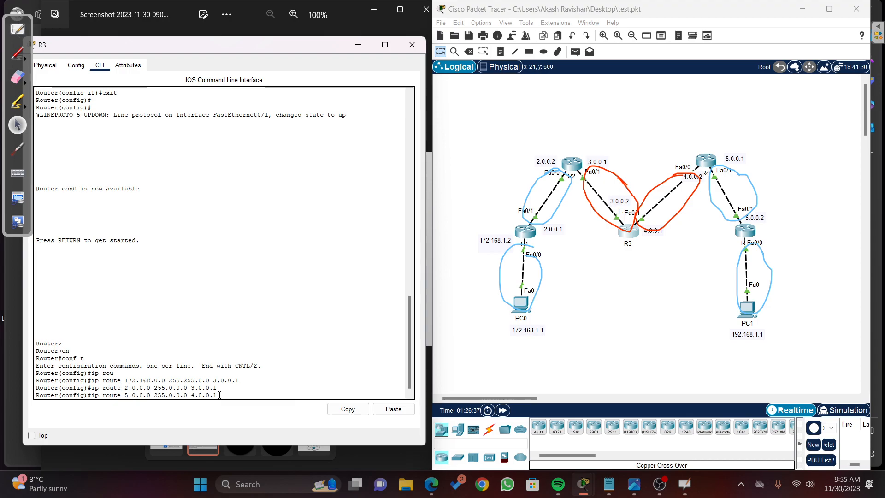
pyautogui.press('Return')
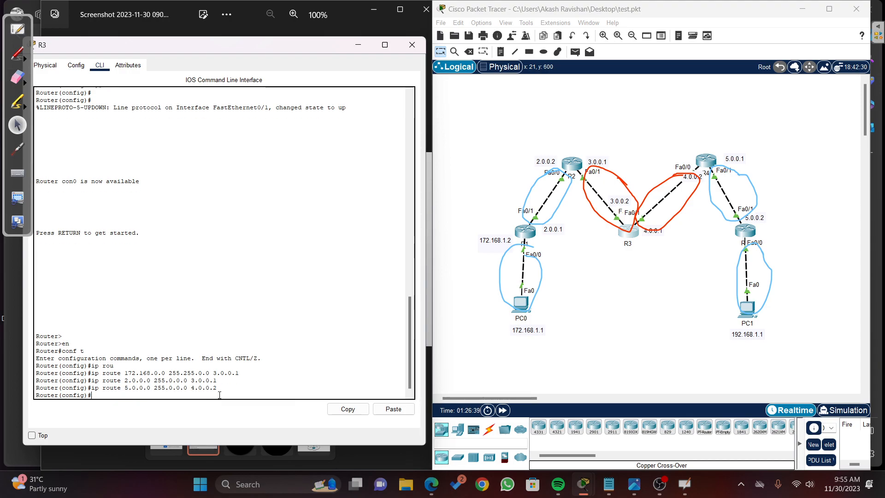
# Step: Add a static route on R3 to network 192.168.0.0 with mask 255.255.0.0 via next hop 4.0.0.2
pyautogui.press('Up')
pyautogui.press('Left')
pyautogui.press('Left')
pyautogui.press('Left')
pyautogui.press('Left')
pyautogui.press('Left')
pyautogui.press('Left')
pyautogui.press('Left')
pyautogui.press('Left')
pyautogui.press('Left')
pyautogui.press('Left')
pyautogui.press('Left')
pyautogui.press('Left')
pyautogui.press('Left')
pyautogui.press('Left')
pyautogui.press('Left')
pyautogui.press('Left')
pyautogui.press('Left')
pyautogui.press('Left')
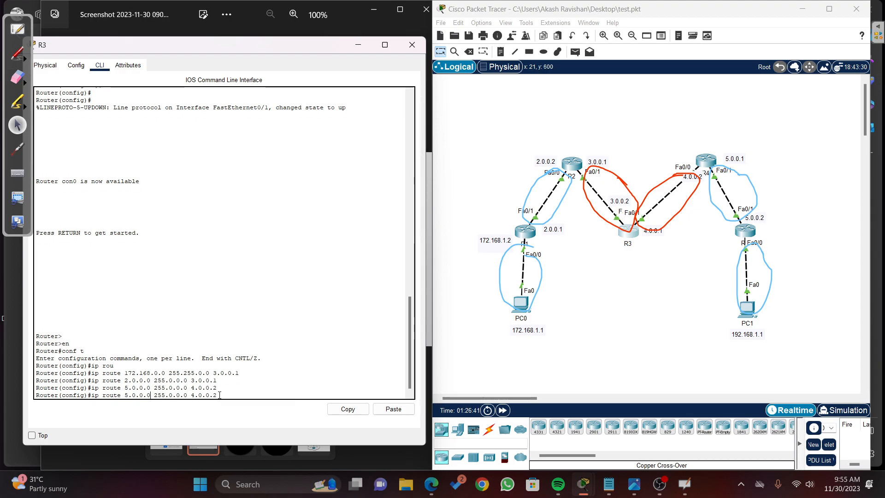
pyautogui.press('BackSpace')
pyautogui.press('BackSpace')
pyautogui.press('BackSpace')
pyautogui.press('BackSpace')
pyautogui.press('BackSpace')
pyautogui.press('BackSpace')
pyautogui.press('BackSpace')
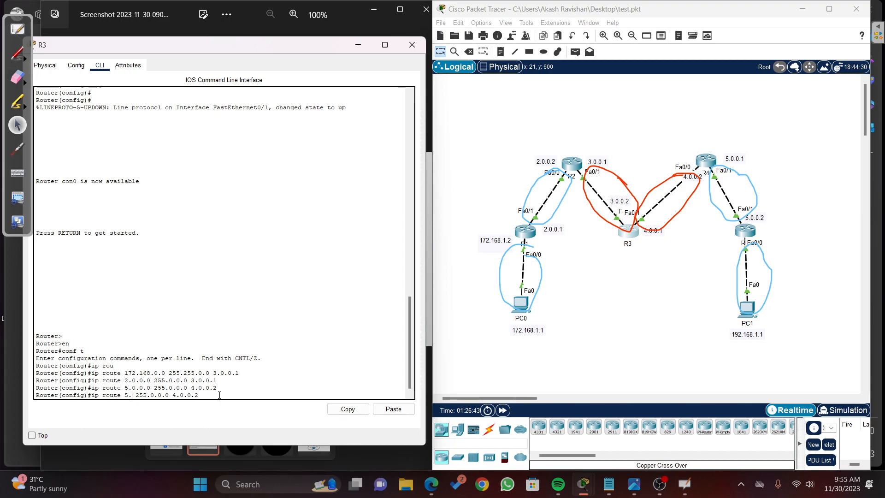
pyautogui.write('192.168.0.0 255')
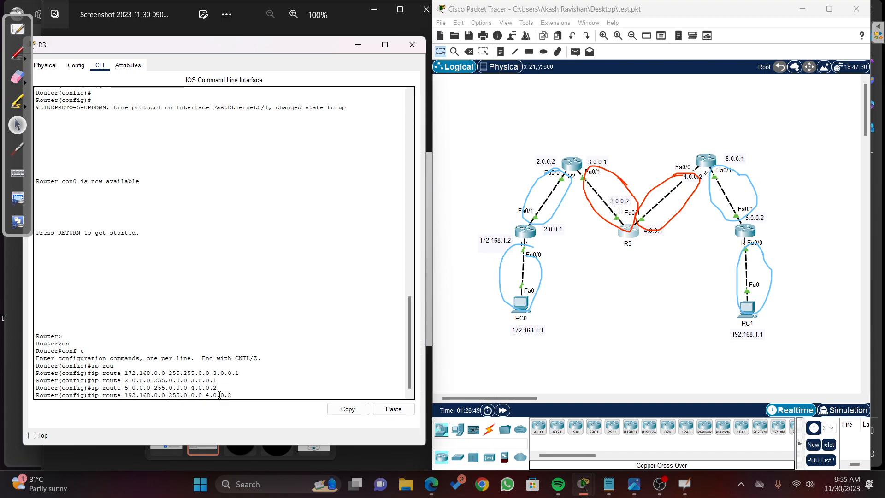
pyautogui.write('.255')
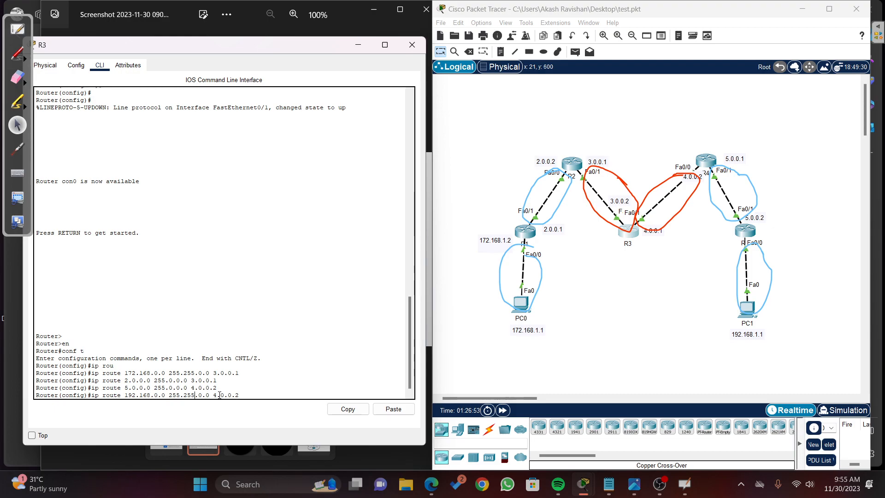
pyautogui.press('Right')
pyautogui.press('Right')
pyautogui.press('Right')
pyautogui.press('Right')
pyautogui.press('Right')
pyautogui.press('Right')
pyautogui.press('Right')
pyautogui.press('Right')
pyautogui.press('Right')
pyautogui.press('Right')
pyautogui.press('Right')
pyautogui.press('Right')
pyautogui.press('Return')
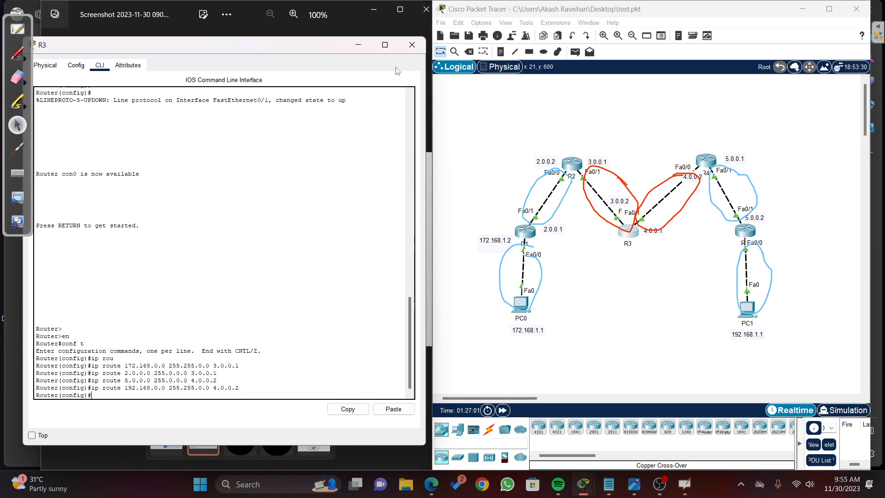
# Step: Erase all pen annotations from the screen and close R3's window
pyautogui.click(19, 79)
pyautogui.click(107, 85)
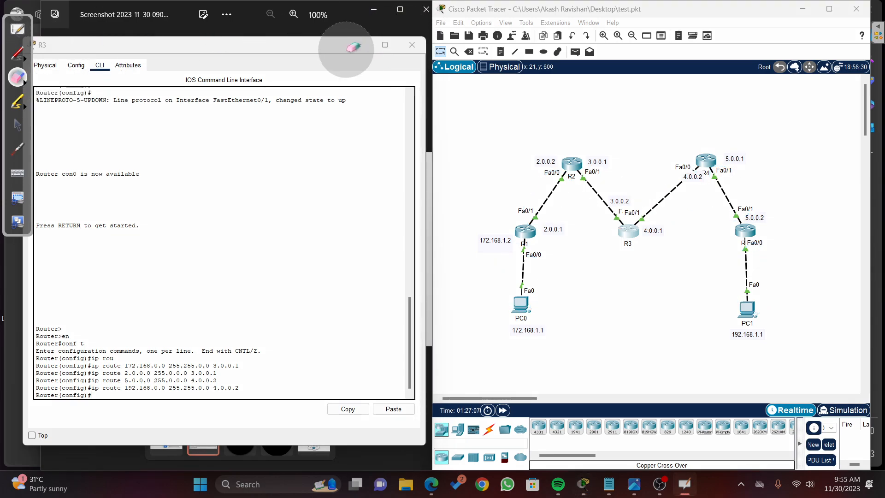
pyautogui.click(17, 124)
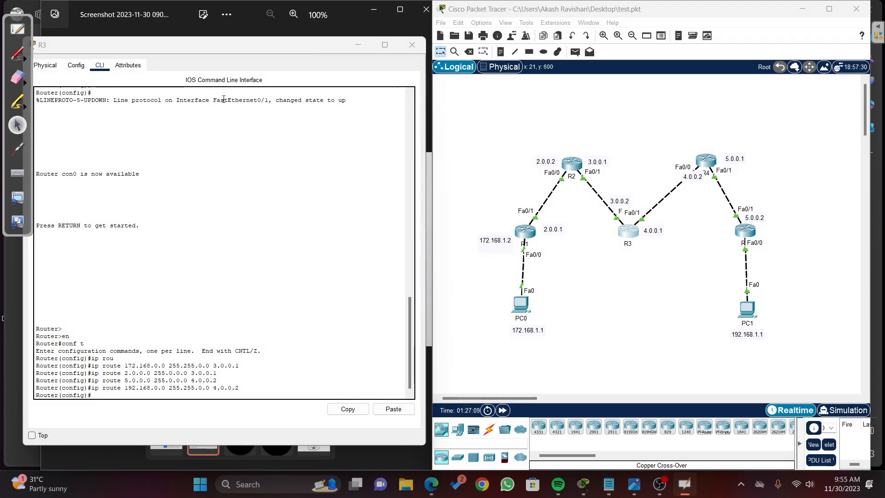
pyautogui.click(406, 44)
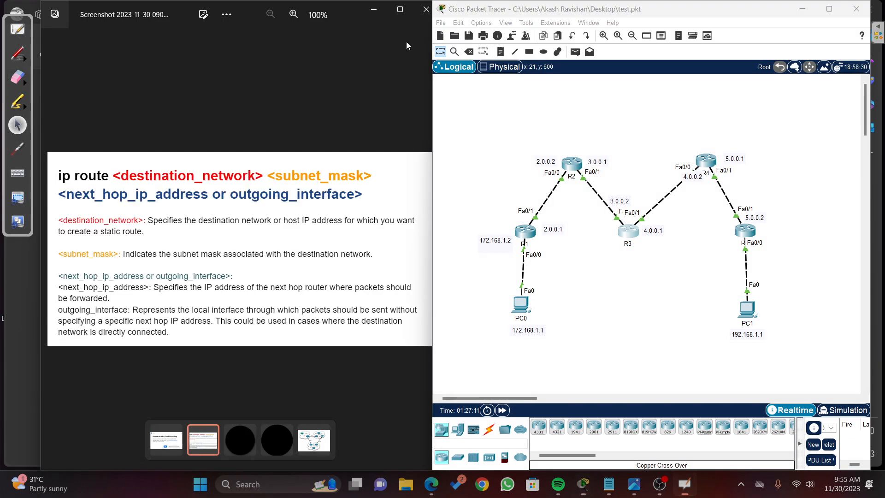
# Step: Open R4's CLI, enter global configuration mode and begin an ip route command
pyautogui.click(705, 160)
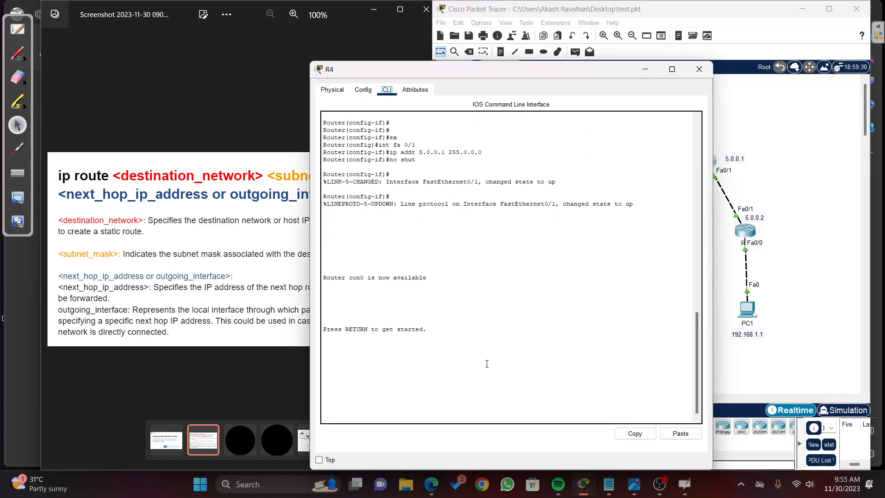
pyautogui.press('Return')
pyautogui.press('Return')
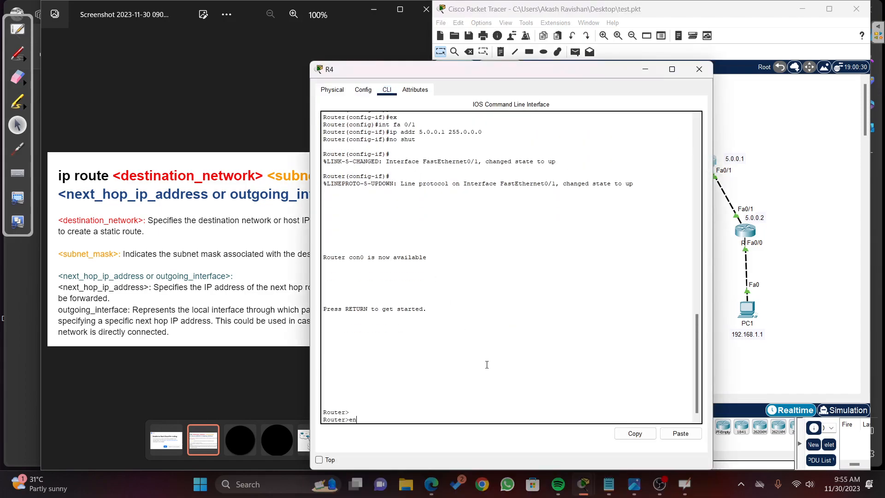
pyautogui.write('en')
pyautogui.press('Return')
pyautogui.write('conf t')
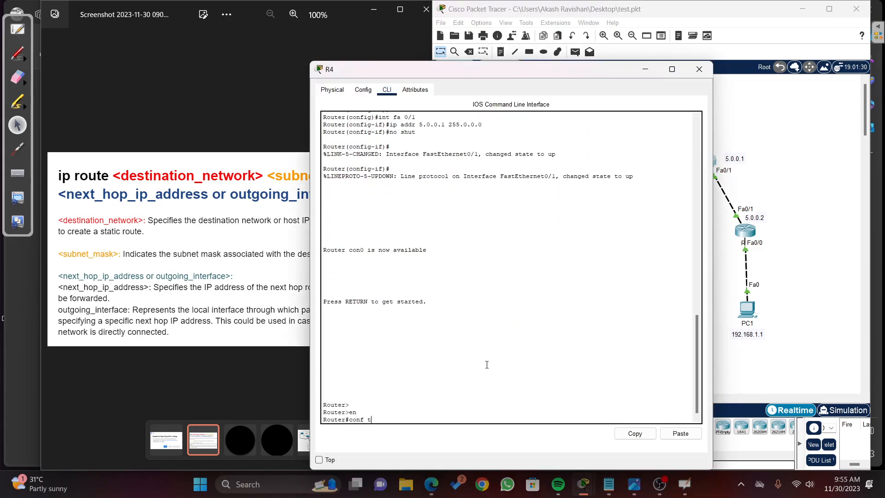
pyautogui.press('Return')
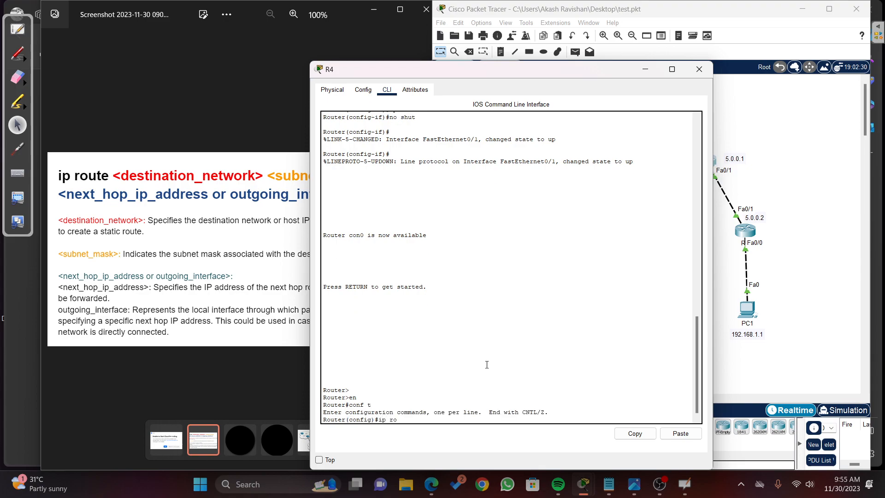
pyautogui.write('ip ro')
pyautogui.press('Tab')
pyautogui.write('ute')
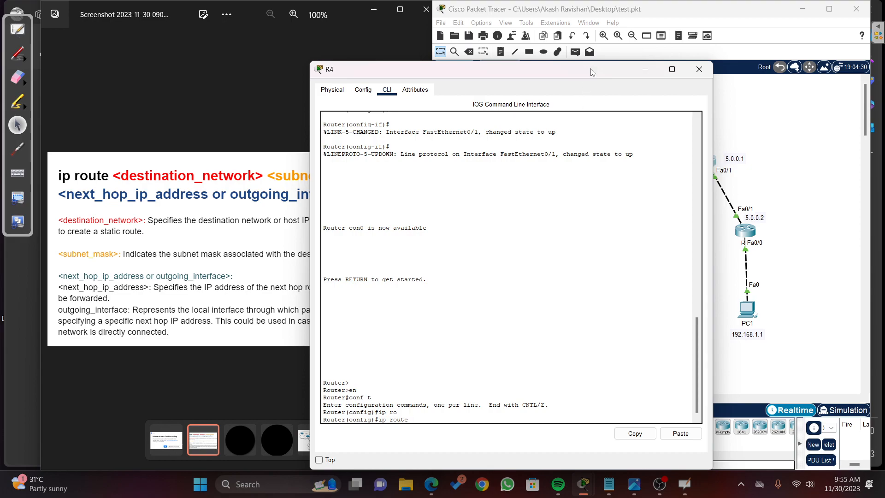
# Step: Place R4's window beside the topology and circle in blue the links R2–R3, R1–R2, PC0–R1 and the one to PC1
pyautogui.moveTo(592, 73); pyautogui.dragTo(357, 64)
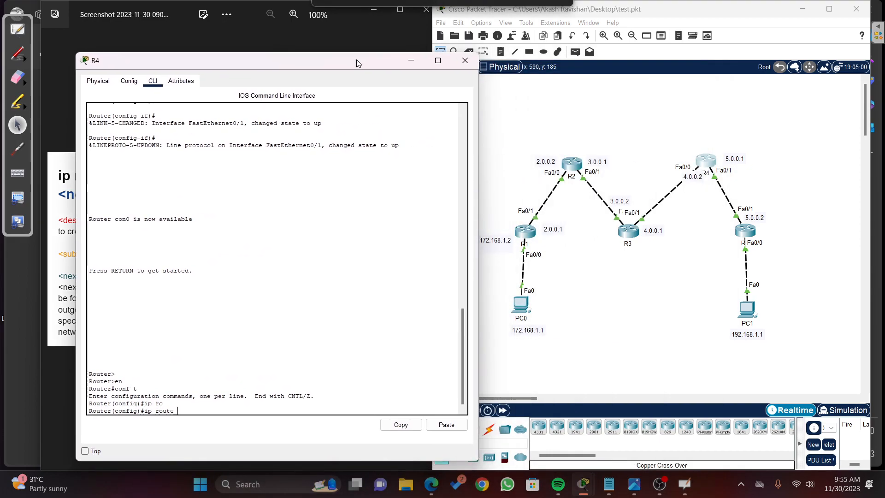
pyautogui.click(26, 57)
pyautogui.click(81, 59)
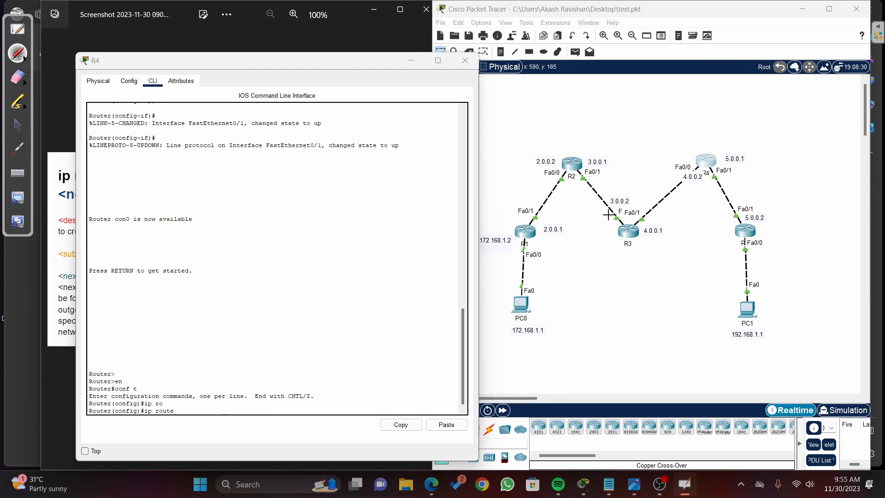
pyautogui.moveTo(622, 191)
pyautogui.mouseDown()
pyautogui.moveTo(582, 160)
pyautogui.moveTo(633, 233)
pyautogui.moveTo(541, 162)
pyautogui.moveTo(574, 184)
pyautogui.mouseUp()
pyautogui.moveTo(521, 225); pyautogui.dragTo(536, 232)
pyautogui.moveTo(757, 235)
pyautogui.mouseDown()
pyautogui.moveTo(766, 230)
pyautogui.moveTo(733, 336)
pyautogui.moveTo(747, 243)
pyautogui.mouseUp()
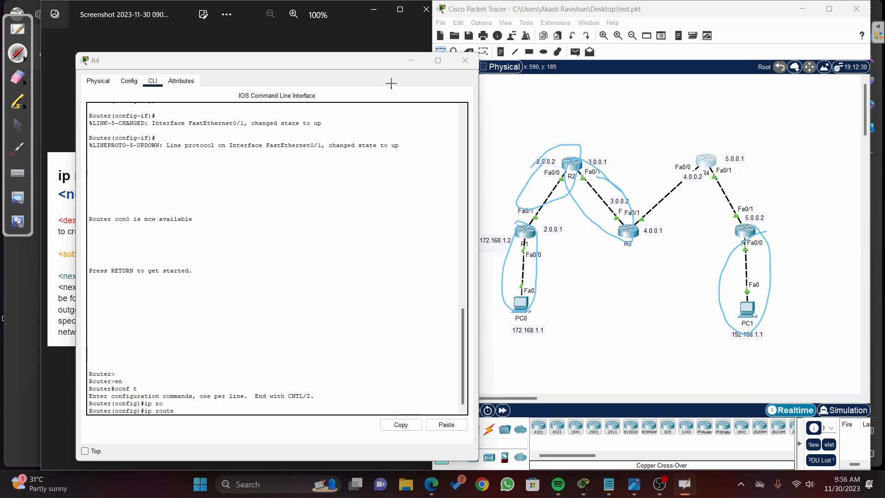
pyautogui.click(17, 125)
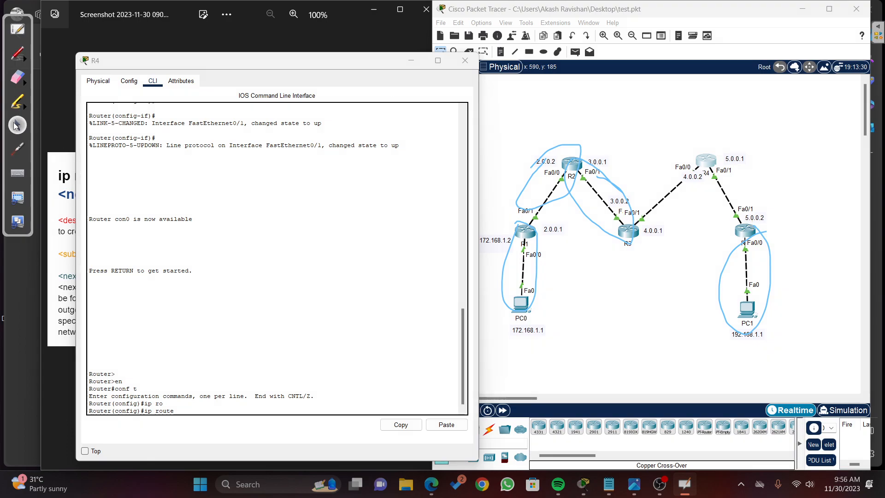
# Step: Add a static route on R4 to network 172.168.0.0 with mask 255.255.0.0 via next hop 4.0.0.1
pyautogui.click(190, 412)
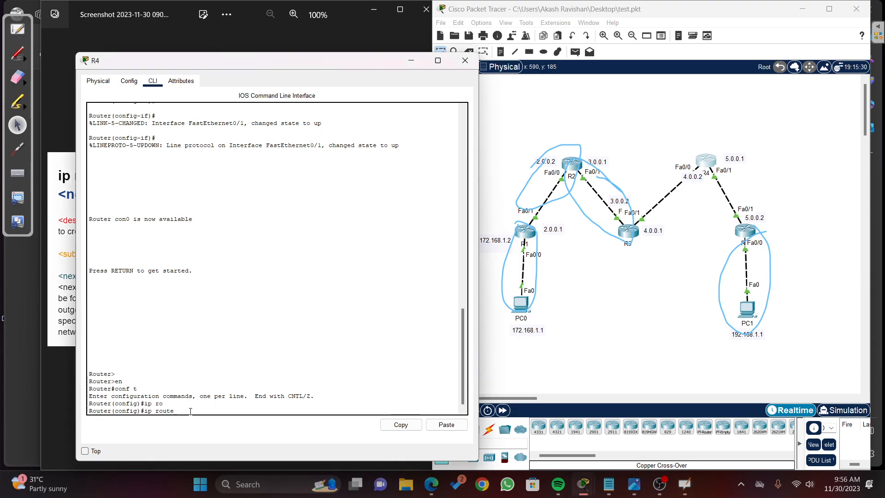
pyautogui.write('172.1')
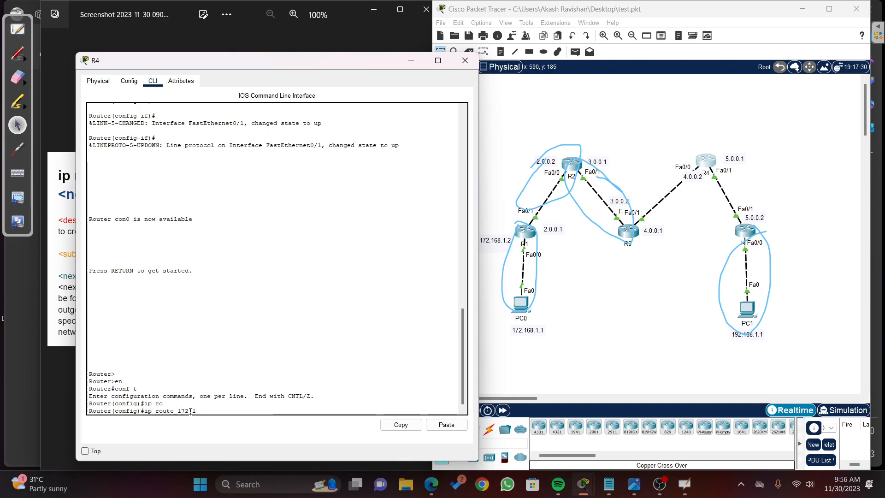
pyautogui.write('68.0.0 255.255.0.0')
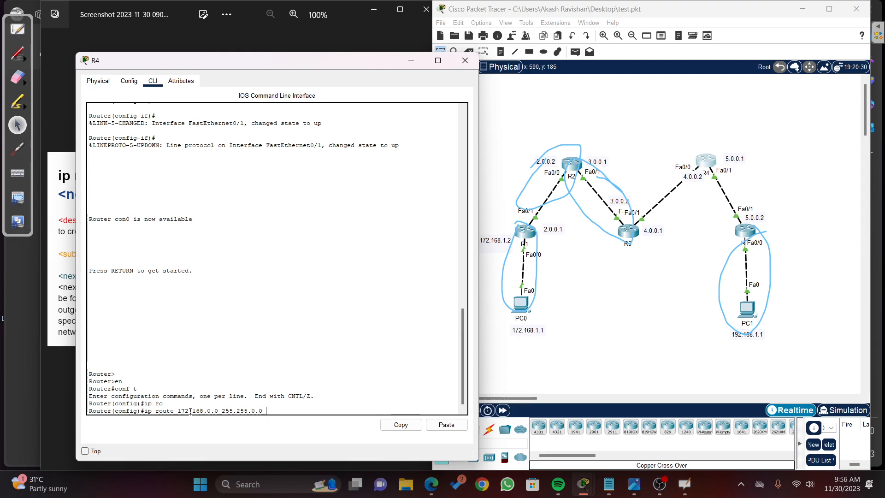
pyautogui.write(' 4.0.0.1')
pyautogui.press('Return')
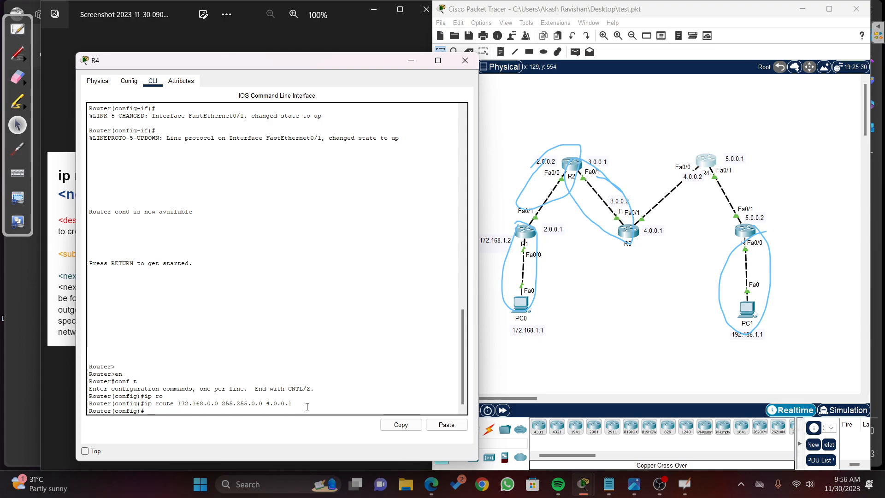
# Step: Recall R4's last ip route command and change its destination network to 2.0.0.0
pyautogui.press('Up')
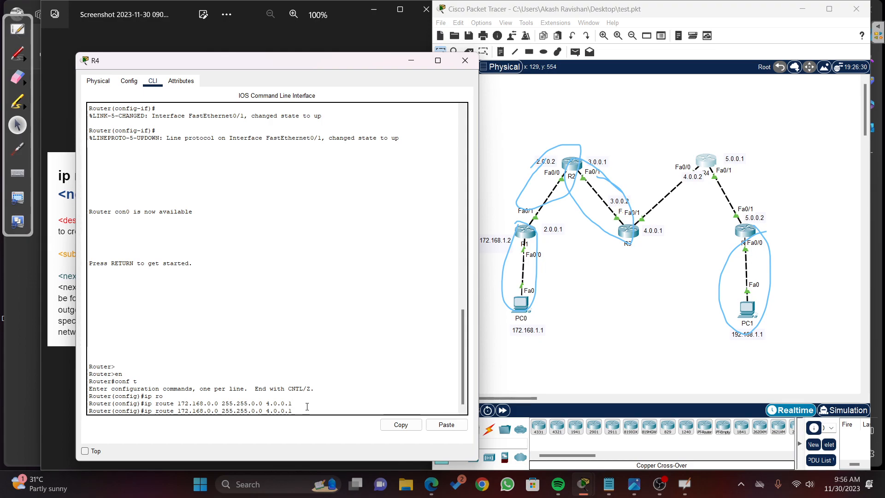
pyautogui.press('Left')
pyautogui.press('Left')
pyautogui.press('Left')
pyautogui.press('Left')
pyautogui.press('Left')
pyautogui.press('Left')
pyautogui.press('Left')
pyautogui.press('Left')
pyautogui.press('BackSpace')
pyautogui.press('BackSpace')
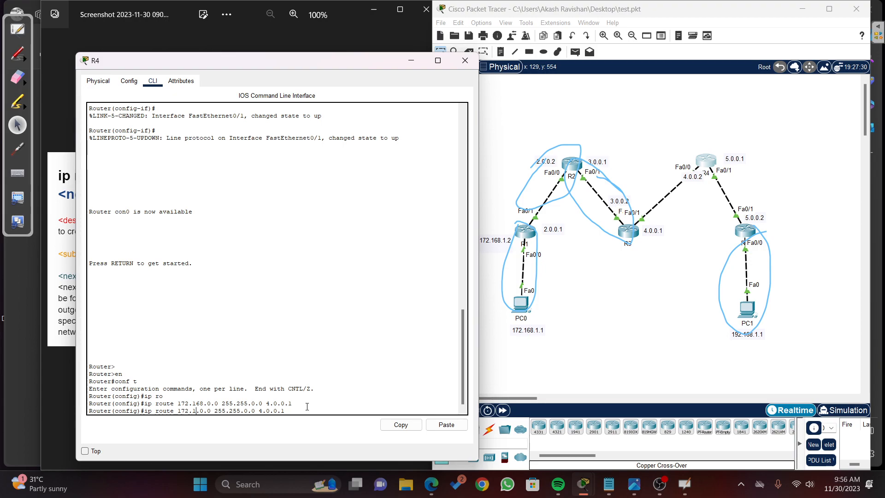
pyautogui.press('BackSpace')
pyautogui.press('BackSpace')
pyautogui.press('BackSpace')
pyautogui.press('BackSpace')
pyautogui.press('BackSpace')
pyautogui.write('2.0')
# Step: Change the recalled route's mask to 255.0.0.0 and submit it with next hop 4.0.0.1
pyautogui.press('Right')
pyautogui.press('Right')
pyautogui.press('Right')
pyautogui.press('Right')
pyautogui.press('Right')
pyautogui.press('Right')
pyautogui.press('Right')
pyautogui.press('Right')
pyautogui.press('Right')
pyautogui.press('Right')
pyautogui.press('Right')
pyautogui.press('Right')
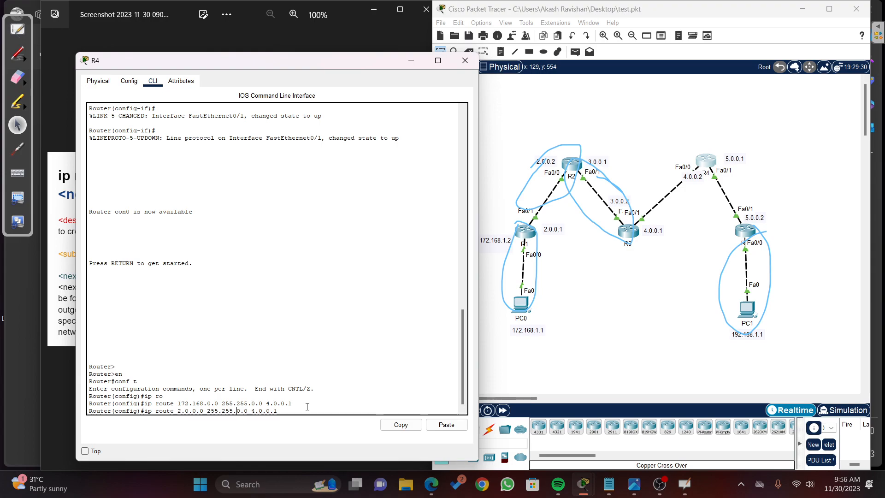
pyautogui.press('BackSpace')
pyautogui.press('BackSpace')
pyautogui.press('BackSpace')
pyautogui.write('0')
pyautogui.press('Right')
pyautogui.press('Right')
pyautogui.press('Right')
pyautogui.press('Right')
pyautogui.press('Right')
pyautogui.press('Right')
pyautogui.press('Right')
pyautogui.press('Right')
pyautogui.press('Right')
pyautogui.press('Right')
pyautogui.press('Right')
pyautogui.press('Right')
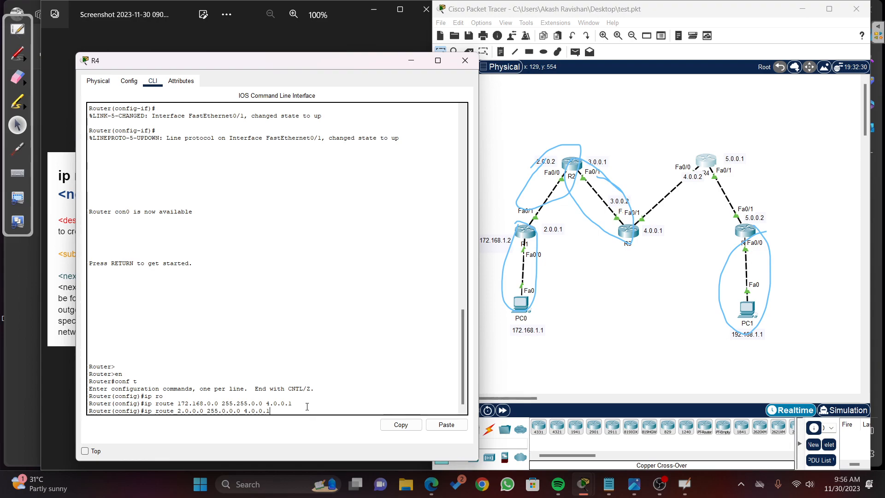
pyautogui.press('Return')
# Step: Add a static route on R4 to network 3.0.0.0 with mask 255.0.0.0 via next hop 4.0.0.1
pyautogui.press('Up')
pyautogui.press('Left')
pyautogui.press('Left')
pyautogui.press('Left')
pyautogui.press('Left')
pyautogui.press('Left')
pyautogui.press('Left')
pyautogui.press('Left')
pyautogui.press('BackSpace')
pyautogui.write('3')
pyautogui.press('Return')
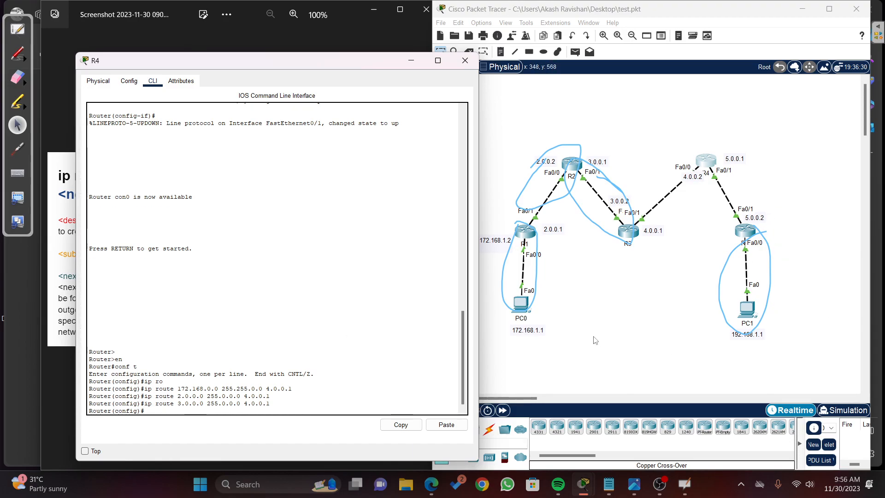
# Step: Recall R4's last route command and change its next hop to 5.0.0.2 and its mask to 255.255.0.0
pyautogui.write('ip ro')
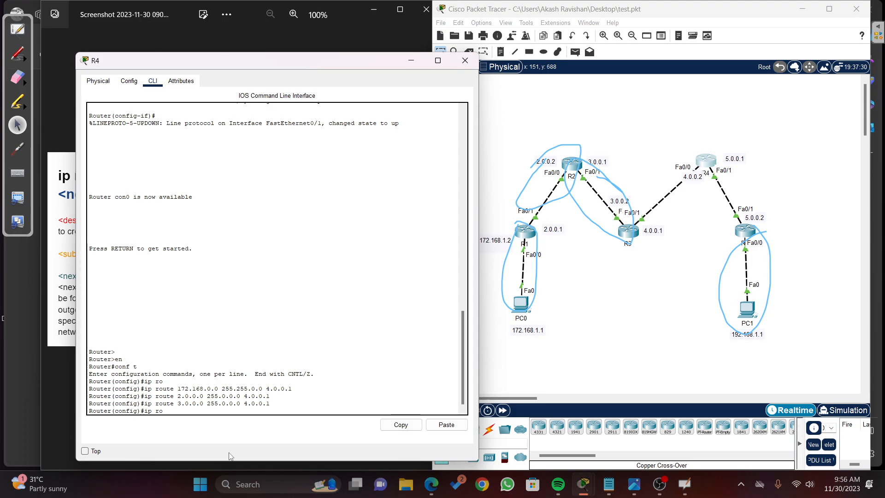
pyautogui.press('Up')
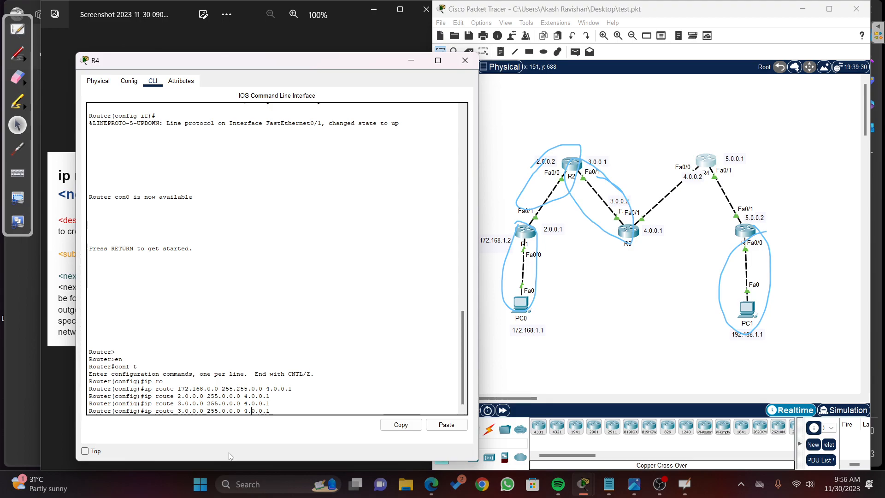
pyautogui.press('BackSpace')
pyautogui.press('BackSpace')
pyautogui.press('BackSpace')
pyautogui.press('BackSpace')
pyautogui.press('BackSpace')
pyautogui.press('BackSpace')
pyautogui.press('BackSpace')
pyautogui.write('5.0.0.1')
pyautogui.press('Left')
pyautogui.press('Left')
pyautogui.press('Left')
pyautogui.press('Left')
pyautogui.press('Left')
pyautogui.press('Left')
pyautogui.press('Left')
pyautogui.press('Left')
pyautogui.press('Left')
pyautogui.press('Left')
pyautogui.press('Left')
pyautogui.press('Left')
pyautogui.press('BackSpace')
pyautogui.write('255')
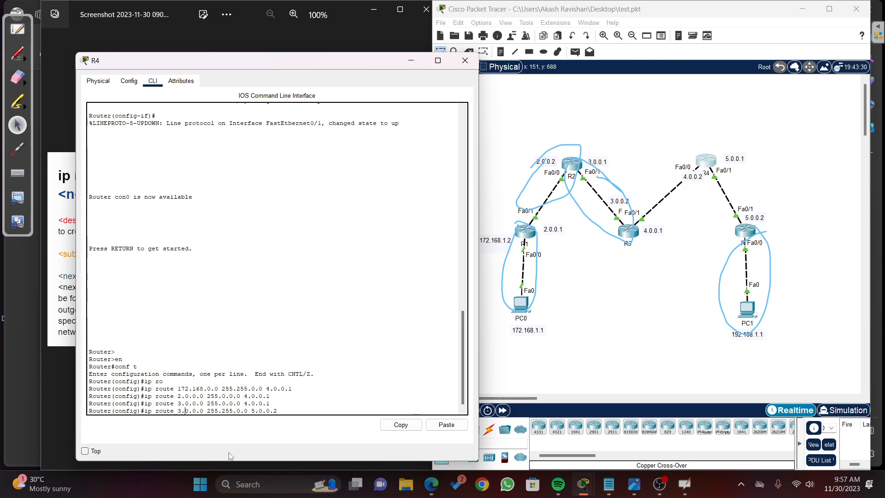
# Step: Change the recalled command's destination network to 192.168.0.0 and submit the route on R4
pyautogui.press('Left')
pyautogui.press('Left')
pyautogui.press('Left')
pyautogui.press('Left')
pyautogui.press('Left')
pyautogui.press('Left')
pyautogui.press('Left')
pyautogui.press('Left')
pyautogui.press('Left')
pyautogui.press('Left')
pyautogui.press('Left')
pyautogui.press('Left')
pyautogui.press('Left')
pyautogui.press('Left')
pyautogui.press('BackSpace')
pyautogui.write('192')
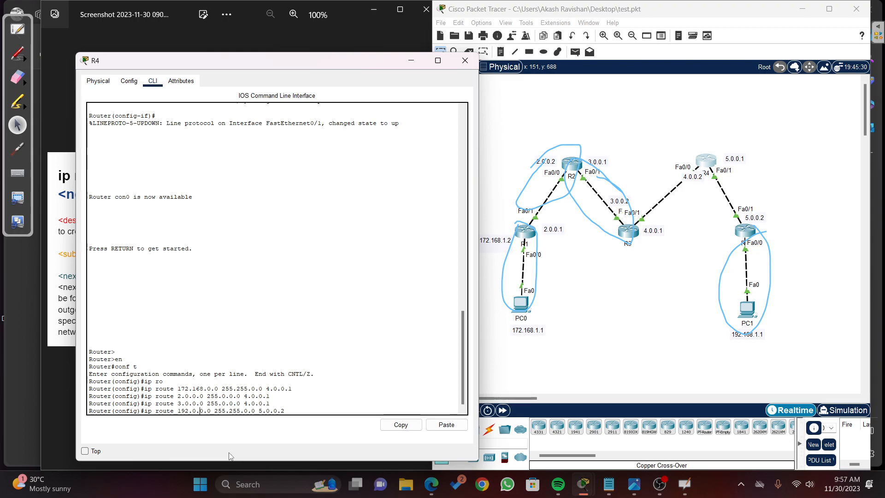
pyautogui.press('BackSpace')
pyautogui.write('168')
pyautogui.press('Right')
pyautogui.press('Right')
pyautogui.press('Right')
pyautogui.press('Right')
pyautogui.press('Right')
pyautogui.press('Right')
pyautogui.press('Right')
pyautogui.press('Right')
pyautogui.press('Right')
pyautogui.press('Right')
pyautogui.press('Right')
pyautogui.press('Right')
pyautogui.press('Right')
pyautogui.press('Right')
pyautogui.press('Right')
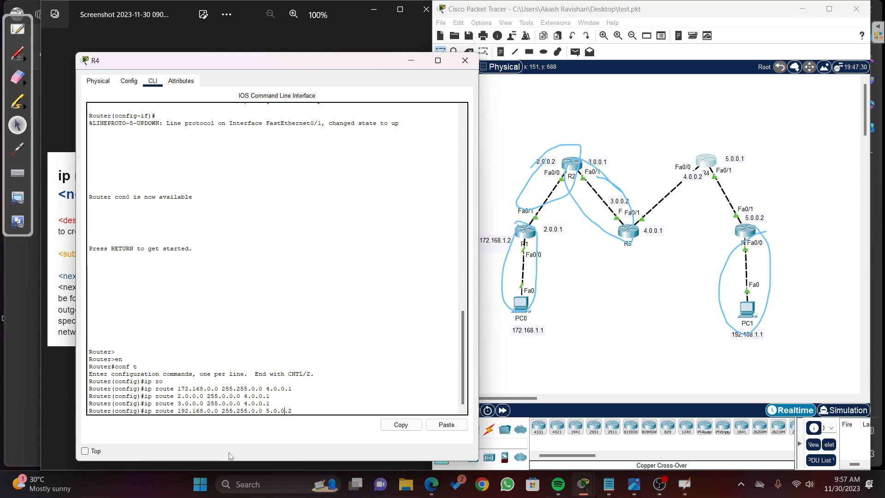
pyautogui.press('Return')
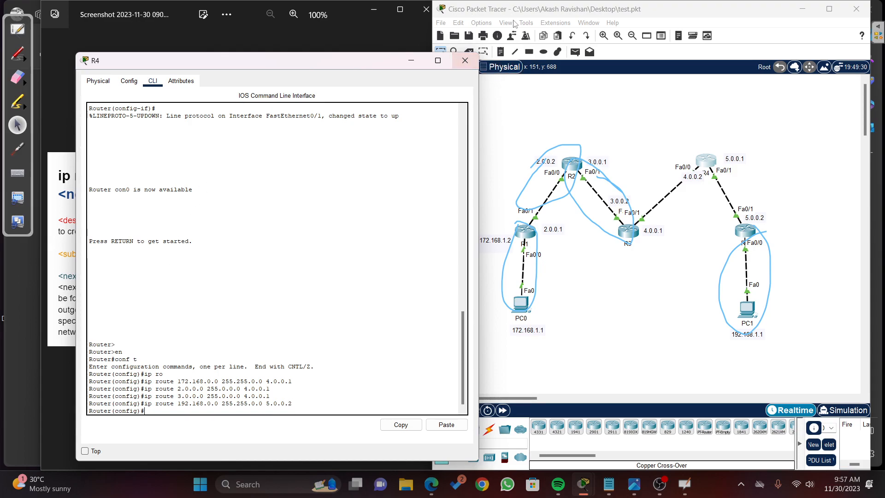
# Step: Open R5's CLI in place of R4's window and erase all pen annotations from the screen
pyautogui.click(465, 60)
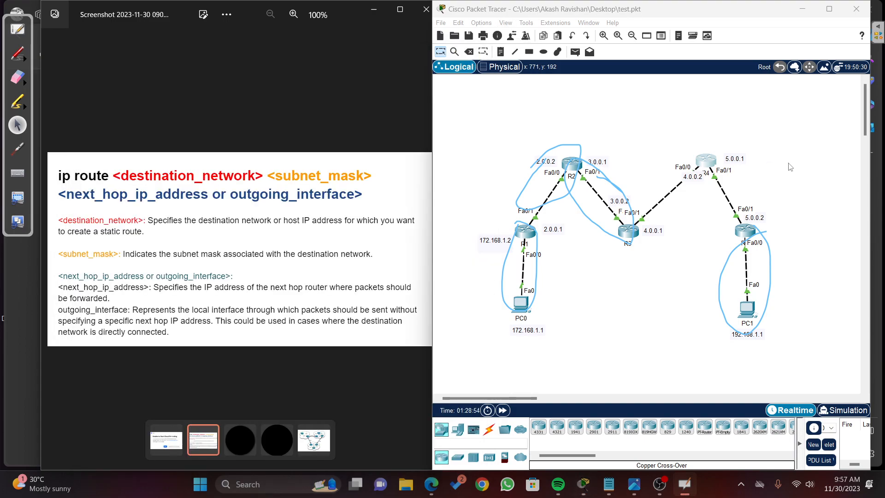
pyautogui.click(745, 230)
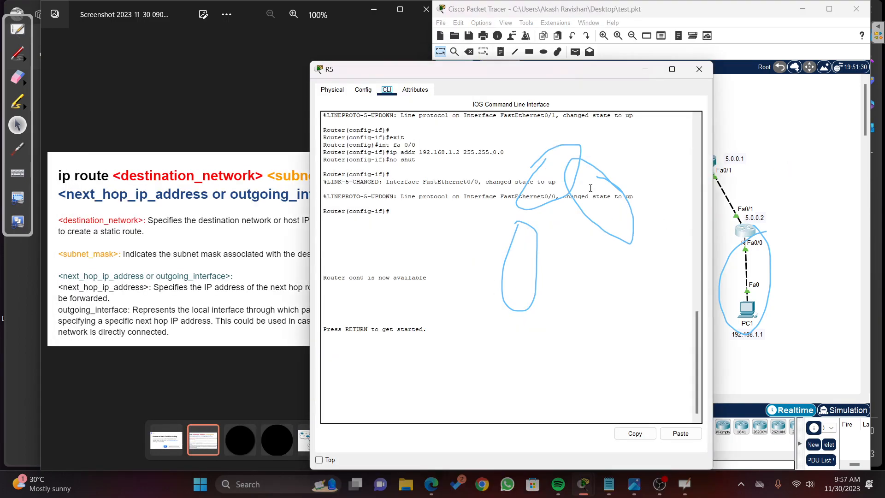
pyautogui.click(20, 81)
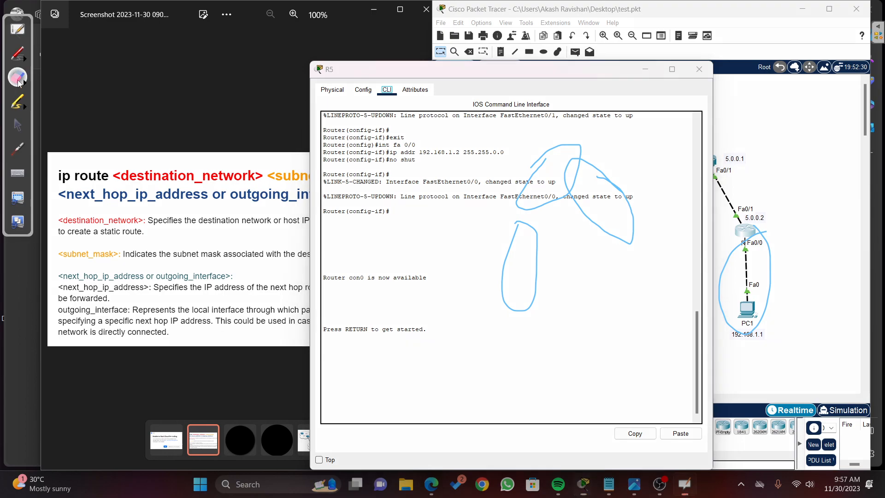
pyautogui.click(24, 85)
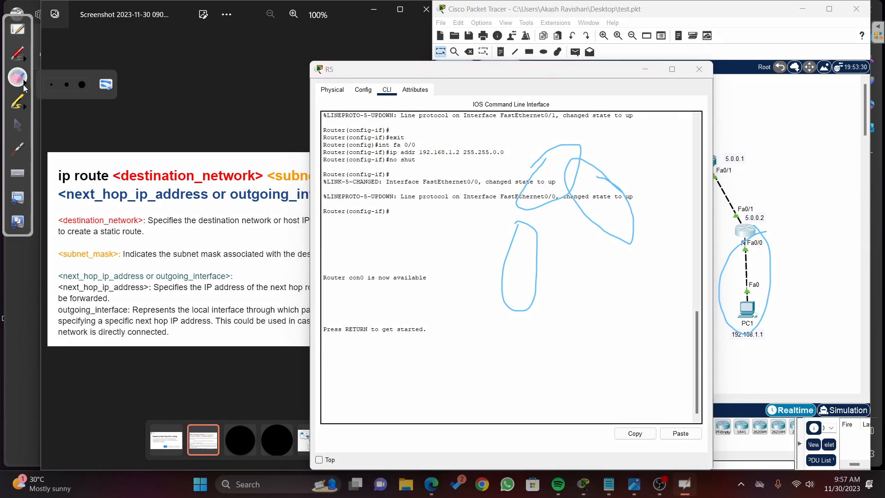
pyautogui.click(106, 87)
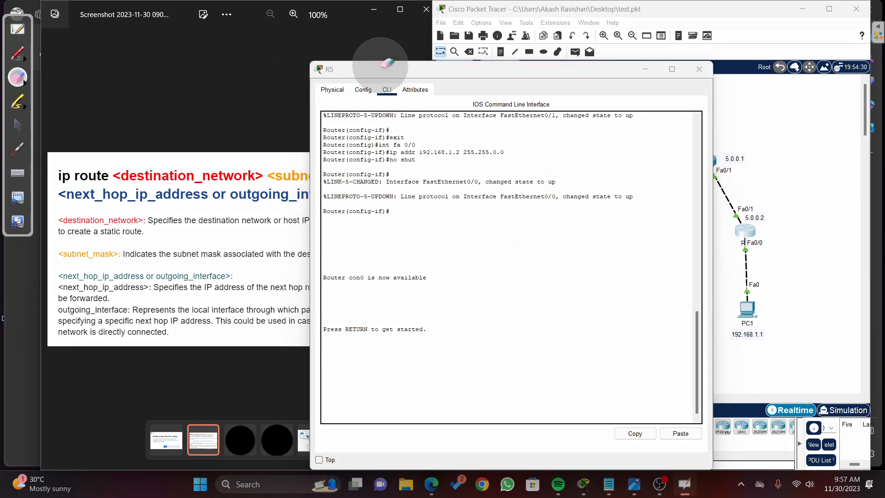
pyautogui.click(17, 101)
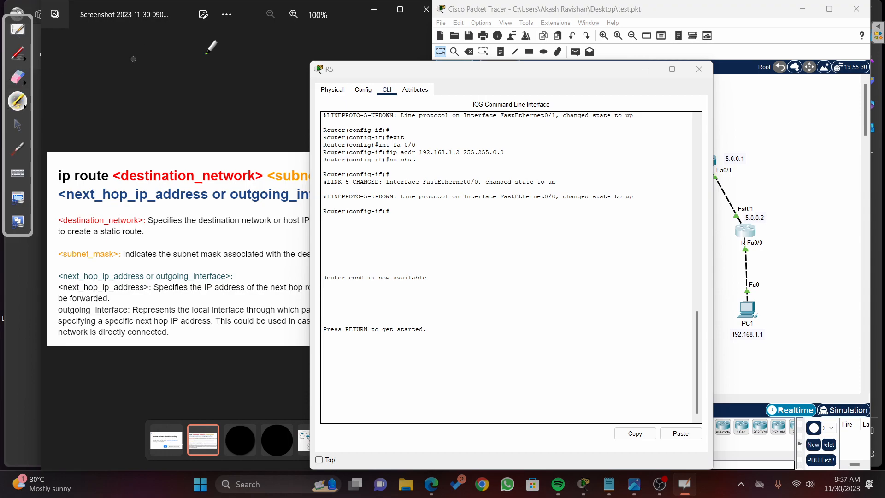
pyautogui.click(17, 55)
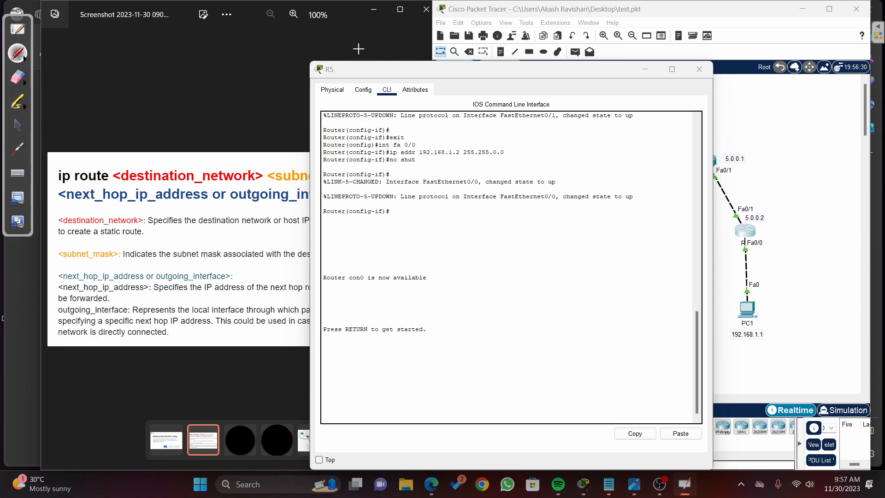
pyautogui.click(19, 126)
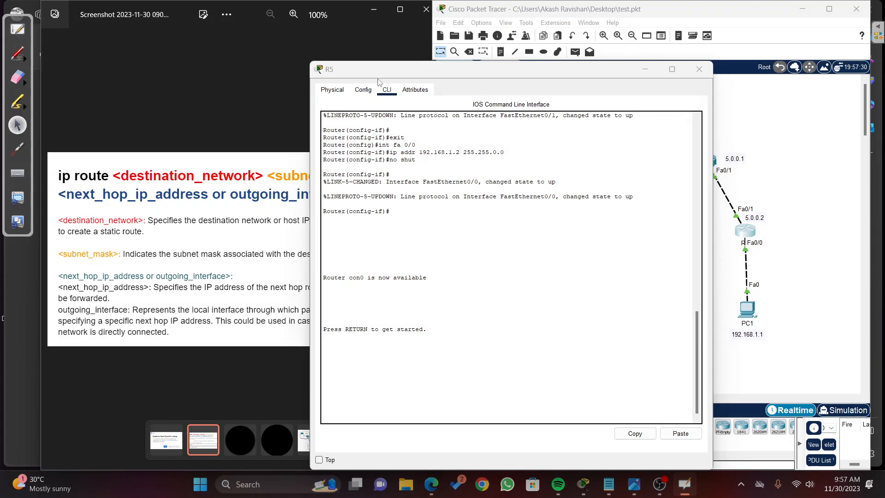
# Step: Place R5's window beside the topology and circle in blue the links R3–R4, R2–R3, R1–R2 and PC0–R1
pyautogui.moveTo(392, 69)
pyautogui.mouseDown()
pyautogui.moveTo(119, 58)
pyautogui.moveTo(125, 49)
pyautogui.mouseUp()
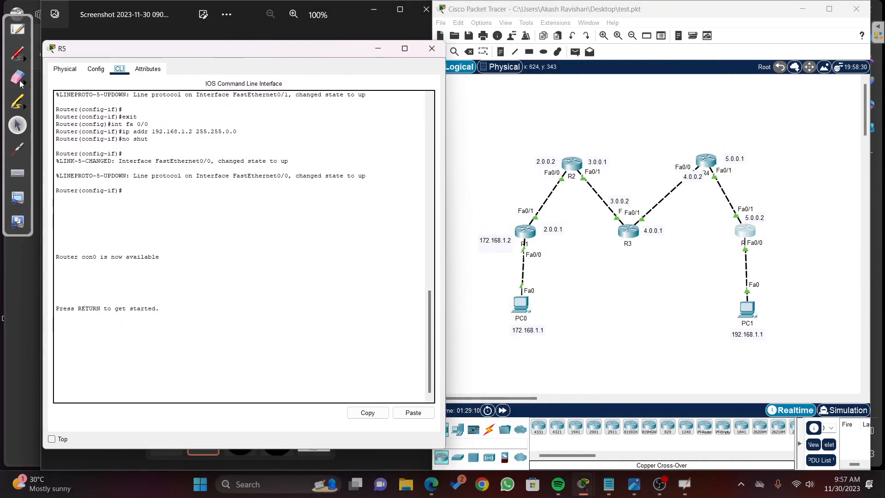
pyautogui.click(23, 54)
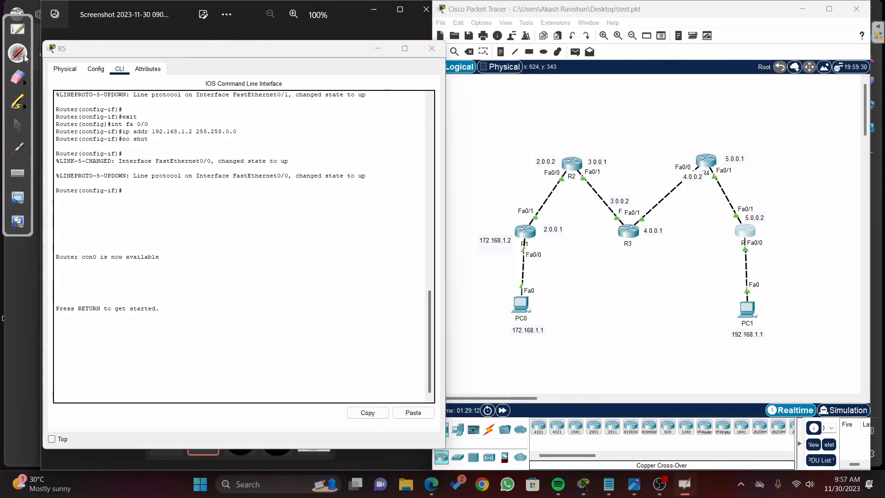
pyautogui.click(25, 58)
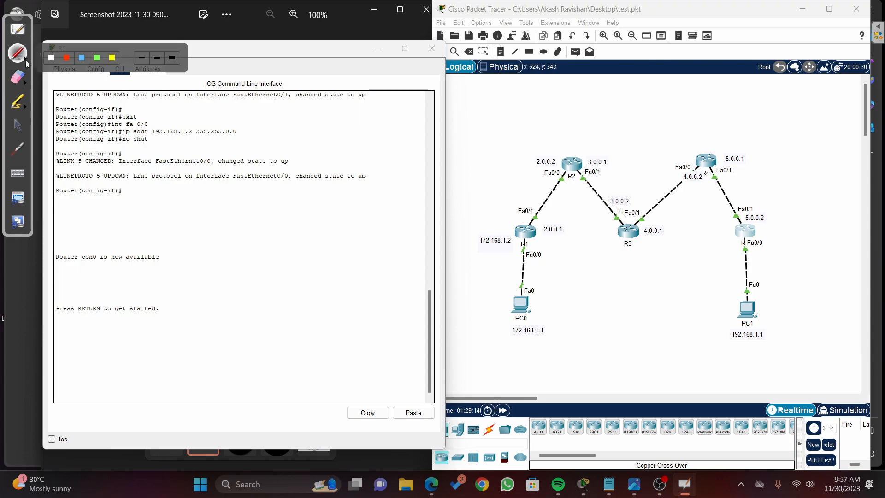
pyautogui.click(82, 57)
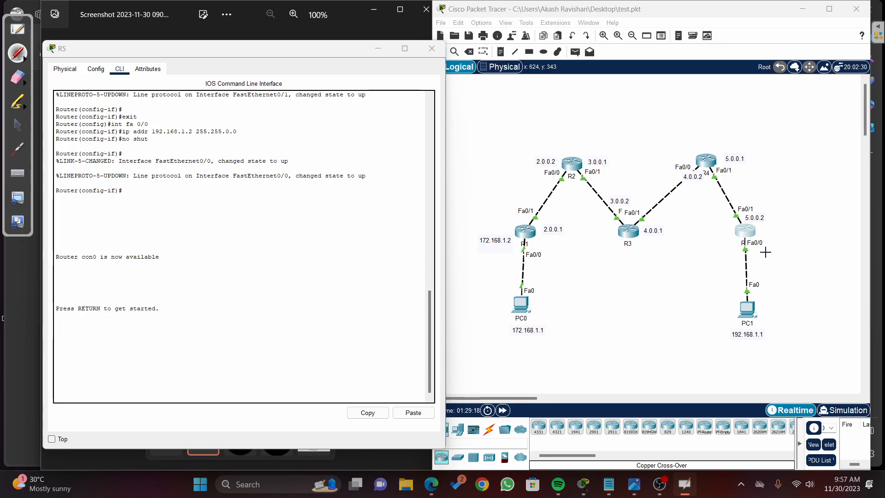
pyautogui.moveTo(689, 159)
pyautogui.mouseDown()
pyautogui.moveTo(651, 175)
pyautogui.moveTo(710, 178)
pyautogui.moveTo(684, 158)
pyautogui.mouseUp()
pyautogui.moveTo(602, 170)
pyautogui.mouseDown()
pyautogui.moveTo(615, 235)
pyautogui.moveTo(599, 173)
pyautogui.mouseUp()
pyautogui.moveTo(543, 163)
pyautogui.mouseDown()
pyautogui.moveTo(568, 178)
pyautogui.moveTo(533, 181)
pyautogui.mouseUp()
pyautogui.moveTo(533, 248); pyautogui.dragTo(523, 235)
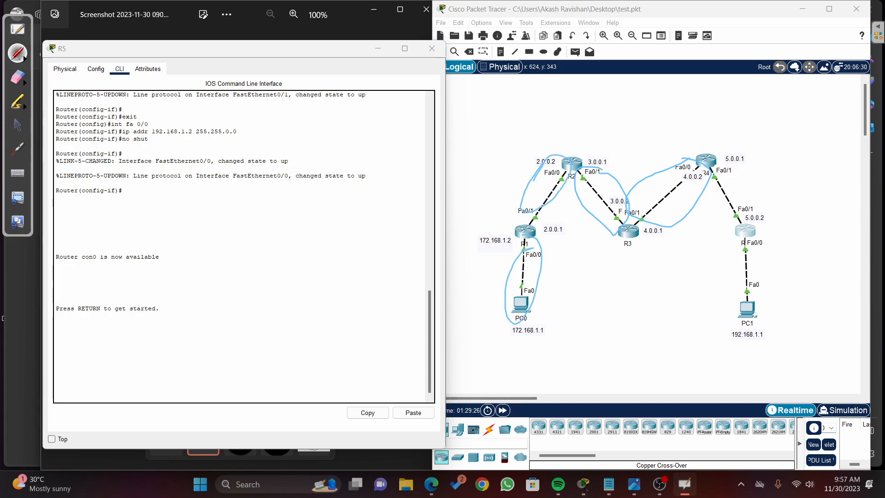
# Step: Draw a blue arrow beside the R4–R5 link and erase it again
pyautogui.moveTo(746, 175); pyautogui.dragTo(767, 184)
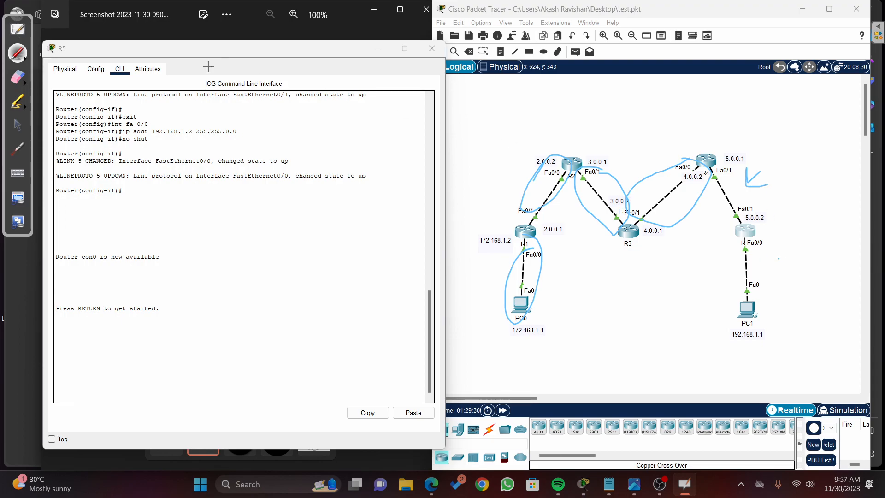
pyautogui.click(17, 77)
pyautogui.moveTo(791, 167); pyautogui.dragTo(766, 178)
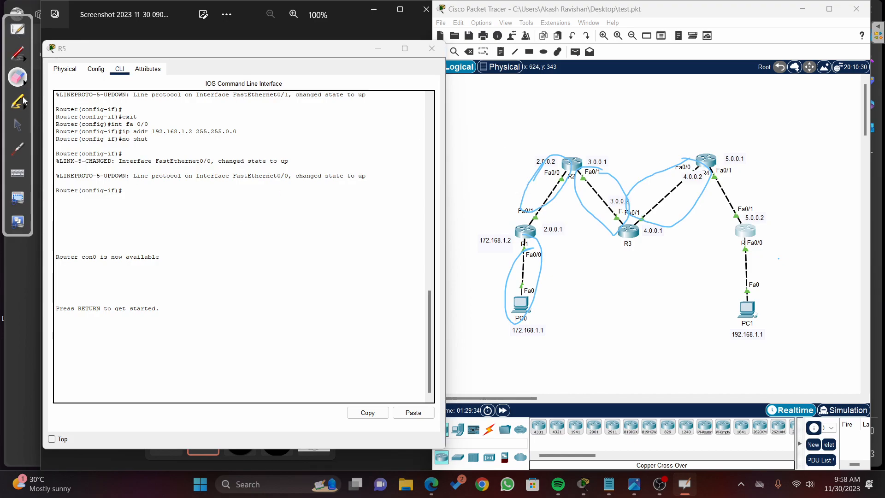
# Step: Return to R5's CLI and enter global configuration mode
pyautogui.click(17, 124)
pyautogui.click(746, 225)
pyautogui.click(710, 265)
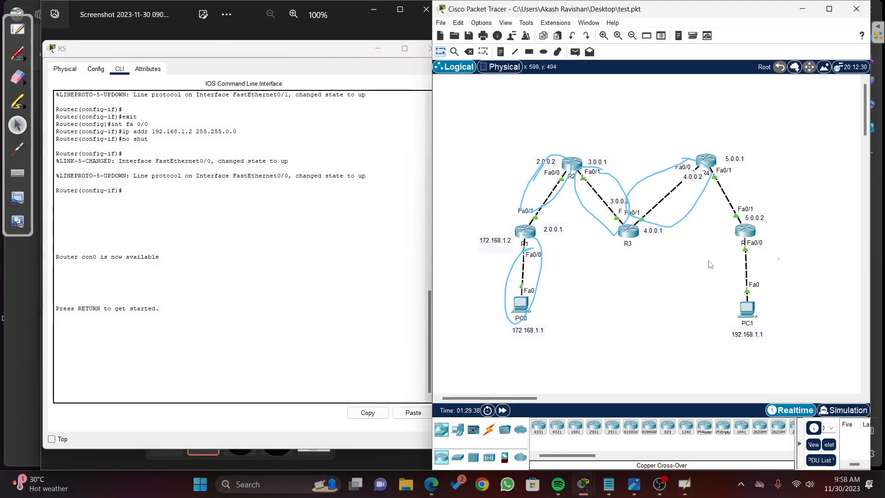
pyautogui.moveTo(322, 248); pyautogui.dragTo(364, 155)
pyautogui.moveTo(419, 211); pyautogui.dragTo(460, 241)
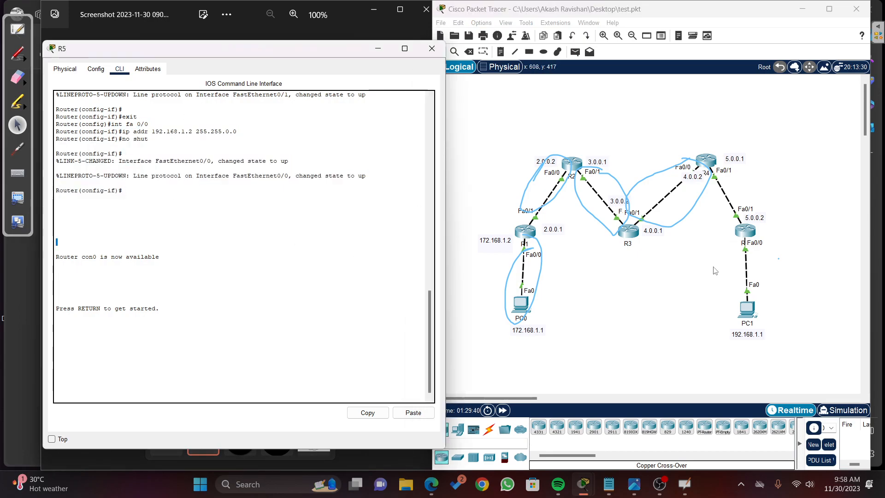
pyautogui.click(743, 235)
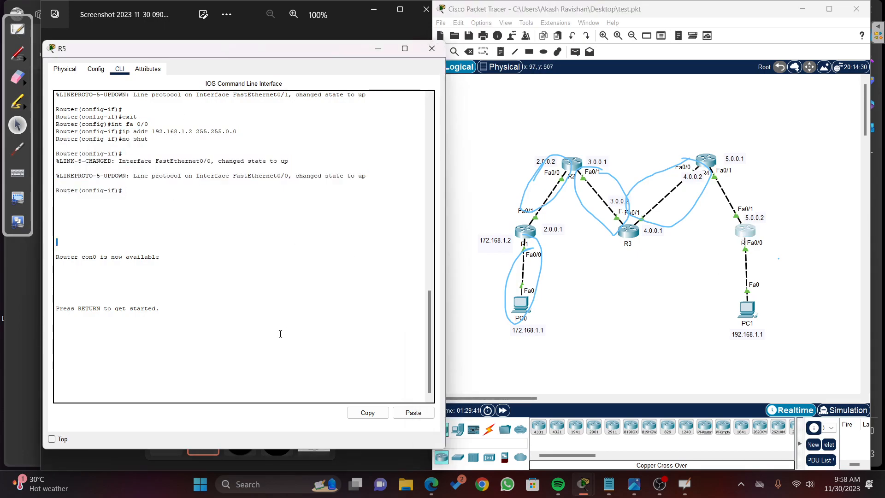
pyautogui.press('Return')
pyautogui.press('Return')
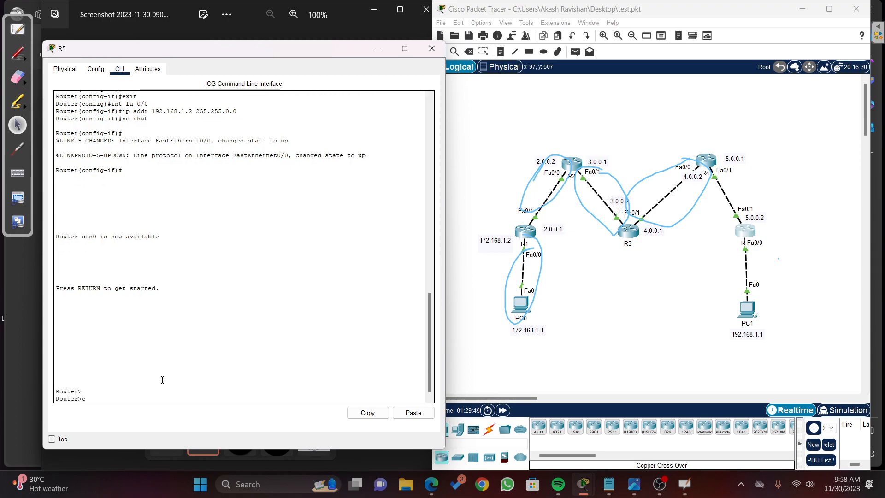
pyautogui.write('en')
pyautogui.press('Return')
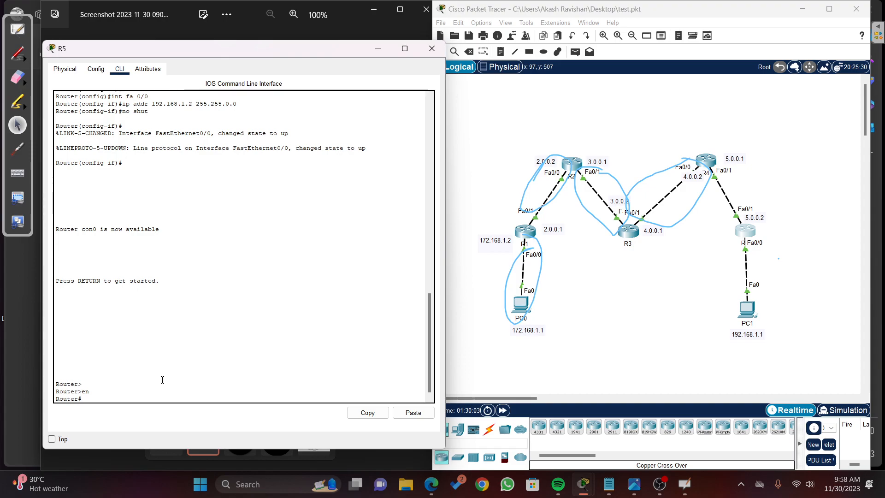
pyautogui.write('conf t')
pyautogui.press('Return')
# Step: Add a static route on R5 to network 172.168.0.0 with mask 255.255.0.0 via next hop 5.0.0.1
pyautogui.write('ip route ')
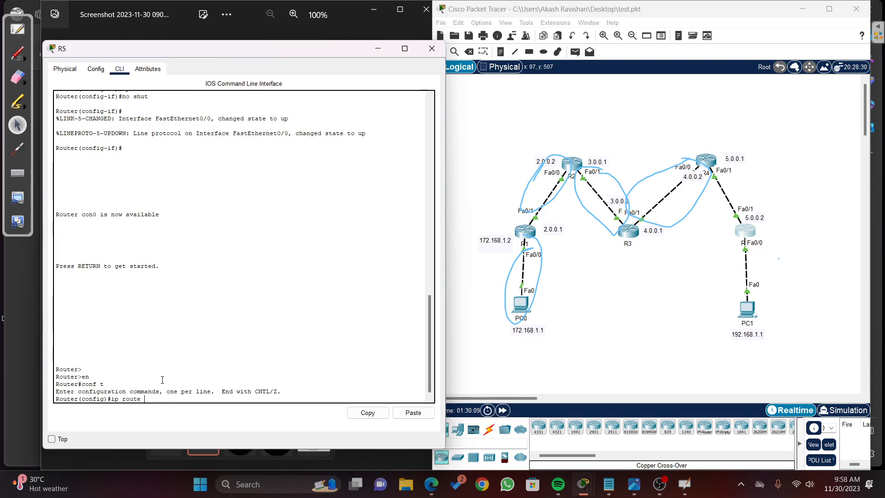
pyautogui.write('172.168.0.0 255.')
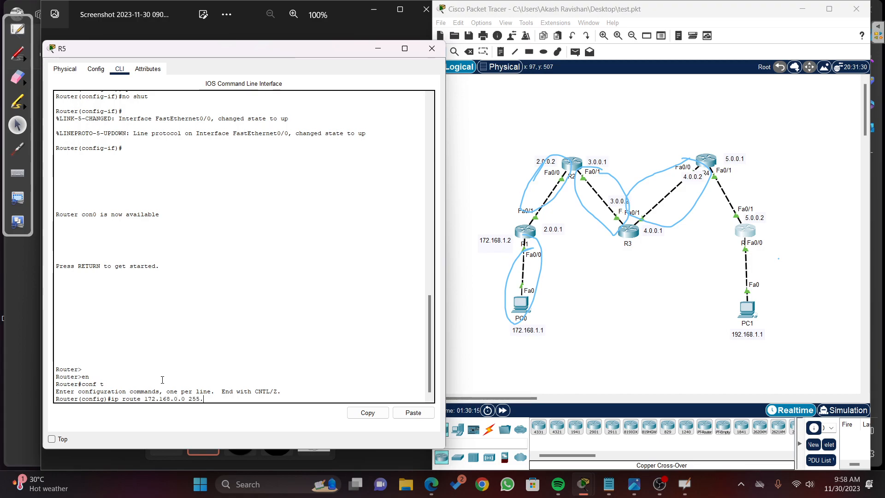
pyautogui.write('255.0.0 5.0.0.1')
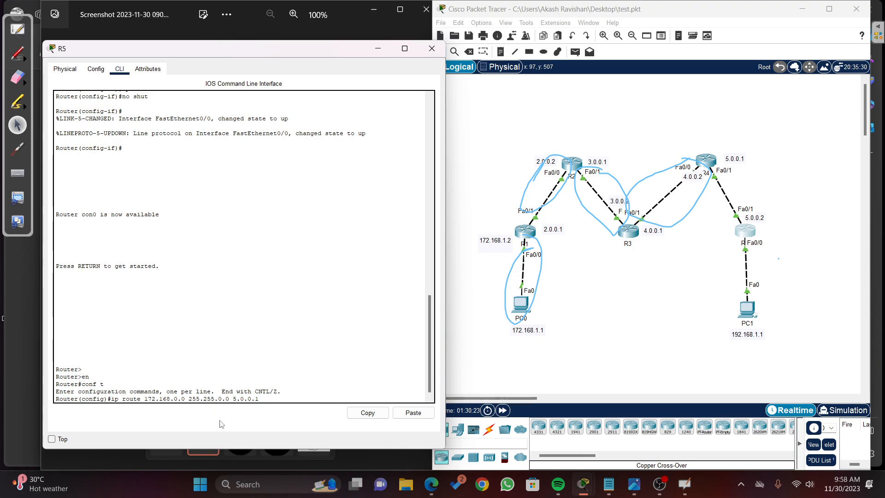
pyautogui.moveTo(233, 399); pyautogui.dragTo(259, 400)
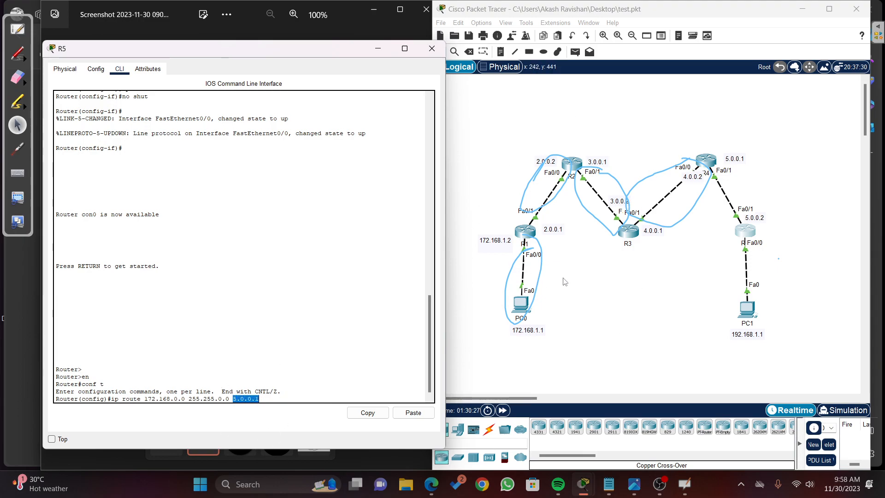
pyautogui.click(302, 399)
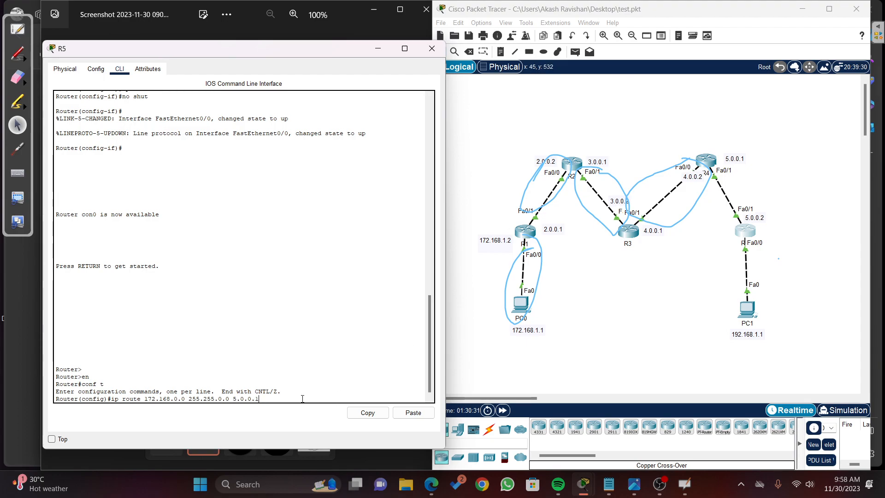
pyautogui.press('Return')
# Step: Reuse the previous route command to add a route on R5 to 2.0.0.0 with mask 255.0.0.0 via 5.0.0.1
pyautogui.press('Up')
pyautogui.press('Left')
pyautogui.press('Left')
pyautogui.press('Left')
pyautogui.press('Left')
pyautogui.press('Left')
pyautogui.press('Left')
pyautogui.press('Left')
pyautogui.press('Left')
pyautogui.press('Left')
pyautogui.press('Left')
pyautogui.press('Left')
pyautogui.press('Left')
pyautogui.press('Left')
pyautogui.press('Left')
pyautogui.press('Left')
pyautogui.press('Left')
pyautogui.press('Left')
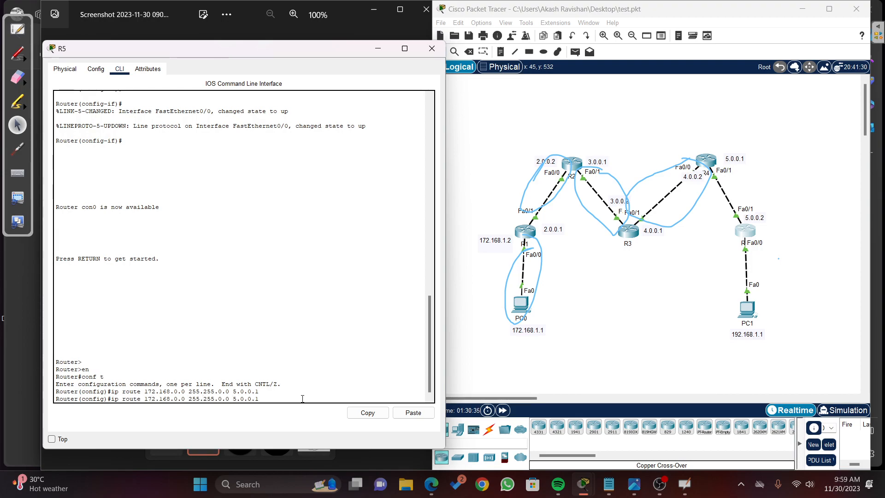
pyautogui.press('BackSpace')
pyautogui.press('BackSpace')
pyautogui.press('BackSpace')
pyautogui.write('2')
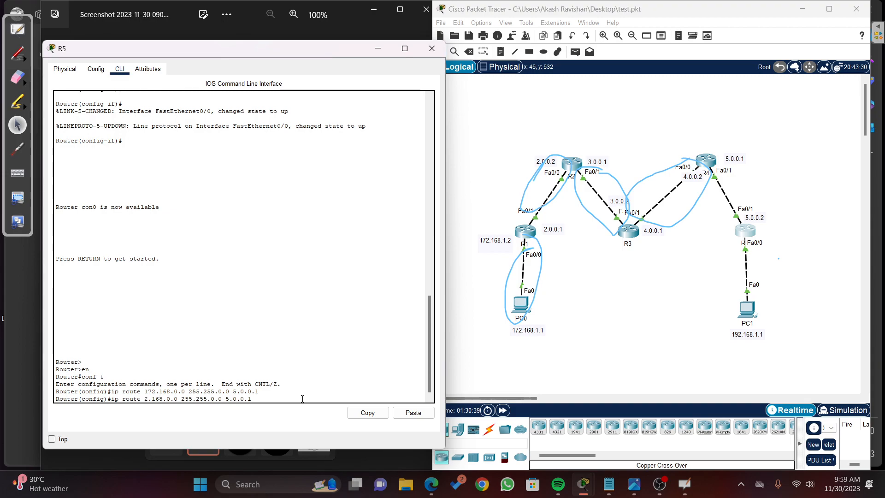
pyautogui.press('Right')
pyautogui.press('Delete')
pyautogui.press('Delete')
pyautogui.press('Delete')
pyautogui.write('0')
pyautogui.press('Right')
pyautogui.press('Right')
pyautogui.press('Right')
pyautogui.press('Right')
pyautogui.press('Right')
pyautogui.press('Right')
pyautogui.press('Right')
pyautogui.press('Right')
pyautogui.press('Right')
pyautogui.press('Delete')
pyautogui.press('Delete')
pyautogui.press('Delete')
pyautogui.write('0')
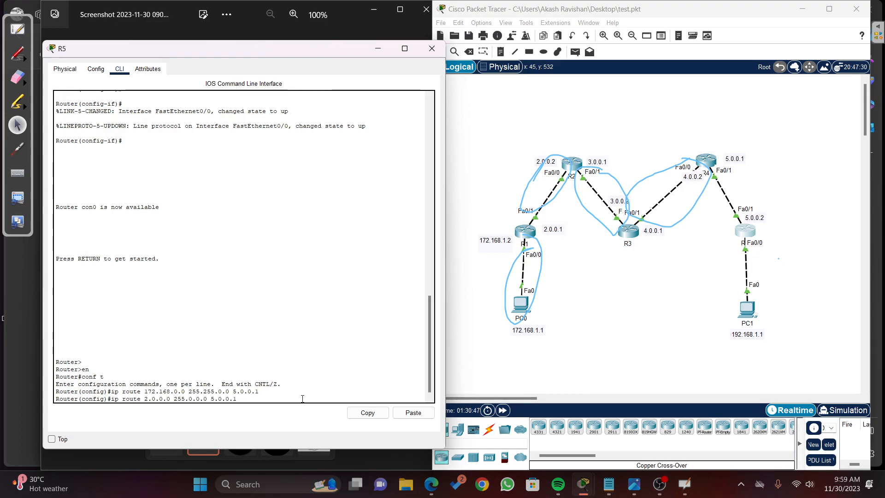
pyautogui.press('Return')
# Step: Add a static route on R5 to network 3.0.0.0 with mask 255.0.0.0 via next hop 5.0.0.1
pyautogui.press('Up')
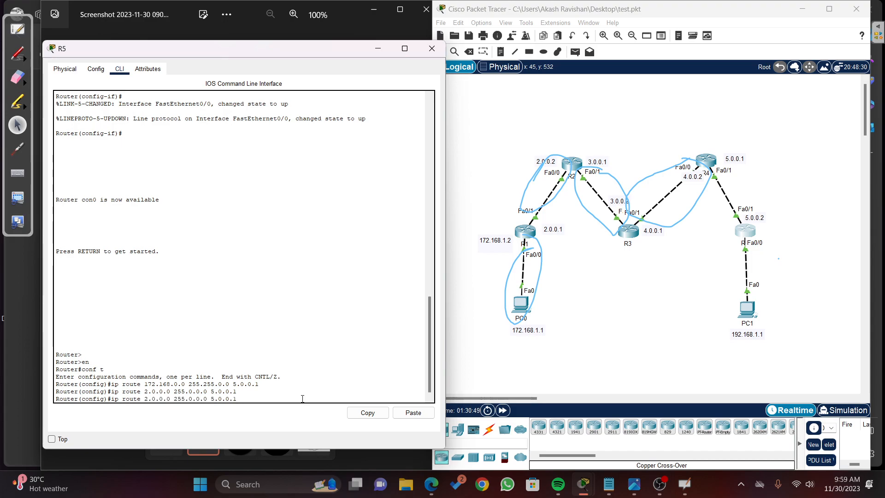
pyautogui.press('Left')
pyautogui.press('Left')
pyautogui.press('Left')
pyautogui.press('BackSpace')
pyautogui.press('Return')
# Step: Add a static route on R5 to network 4.0.0.0 with mask 255.0.0.0 via next hop 5.0.0.1
pyautogui.press('Up')
pyautogui.press('Left')
pyautogui.press('Left')
pyautogui.press('Left')
pyautogui.press('Left')
pyautogui.press('Left')
pyautogui.press('Left')
pyautogui.press('Left')
pyautogui.press('Left')
pyautogui.press('Left')
pyautogui.press('Left')
pyautogui.press('Left')
pyautogui.press('Left')
pyautogui.press('Left')
pyautogui.press('Left')
pyautogui.press('Left')
pyautogui.press('Left')
pyautogui.press('Left')
pyautogui.press('Left')
pyautogui.press('Left')
pyautogui.press('Left')
pyautogui.press('Left')
pyautogui.press('Left')
pyautogui.press('Left')
pyautogui.press('Left')
pyautogui.press('BackSpace')
pyautogui.write('4')
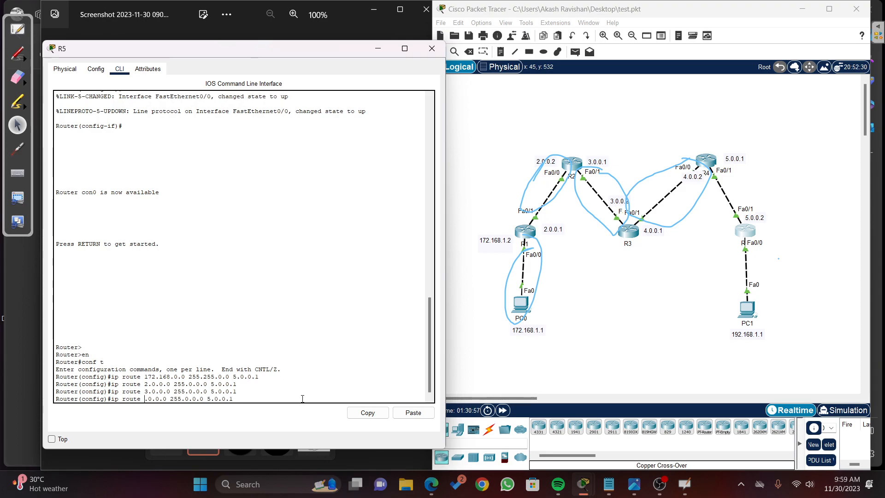
pyautogui.press('Return')
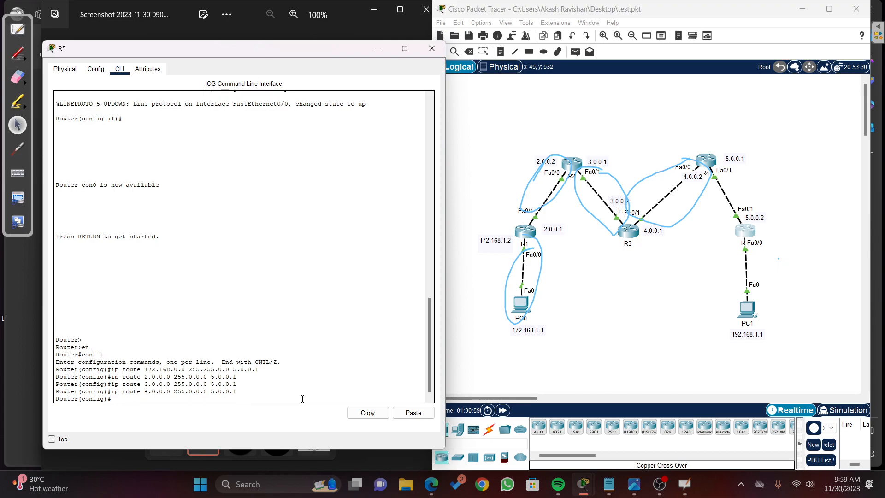
# Step: Exit global configuration mode on R5 and display its routing table with show ip route
pyautogui.write('exit')
pyautogui.press('Return')
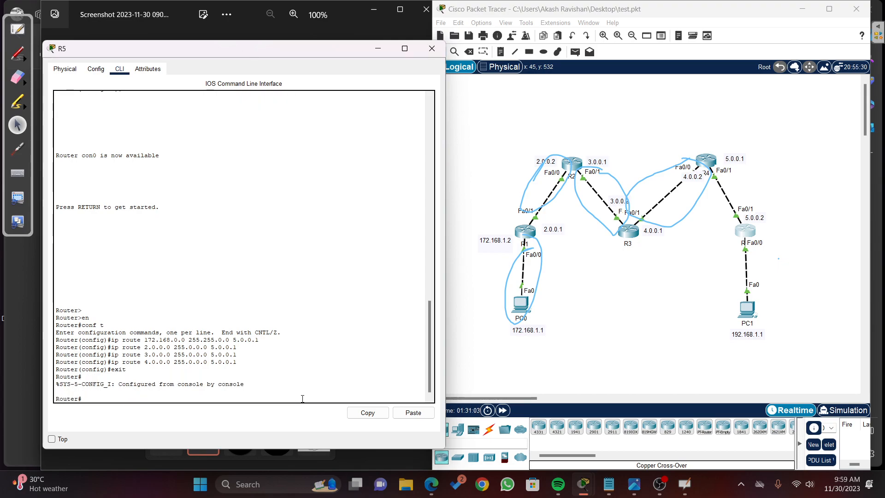
pyautogui.write('show ip rou')
pyautogui.press('Tab')
pyautogui.press('Return')
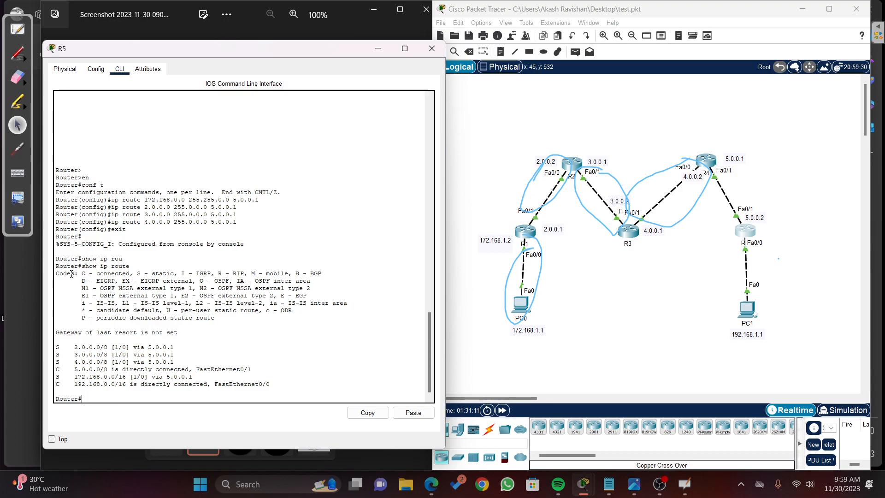
# Step: Point out the code legend and the static and connected entries in R5's routing table
pyautogui.moveTo(75, 273); pyautogui.dragTo(88, 309)
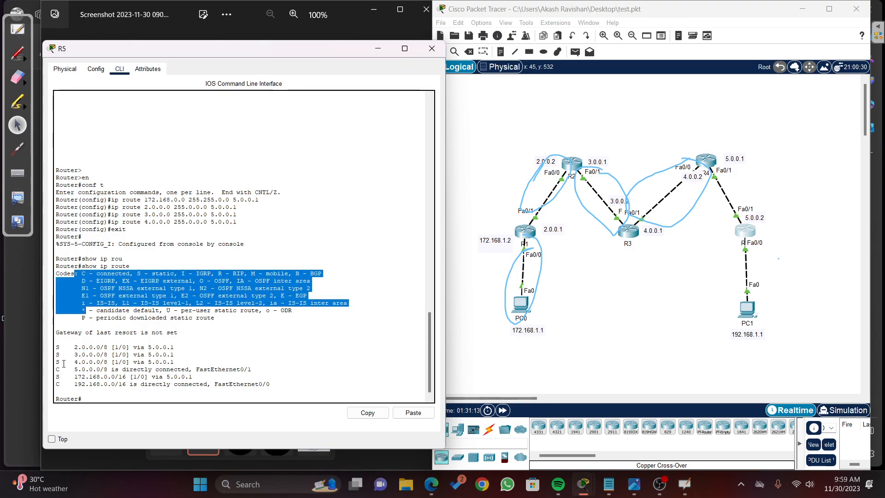
pyautogui.moveTo(56, 347); pyautogui.dragTo(59, 347)
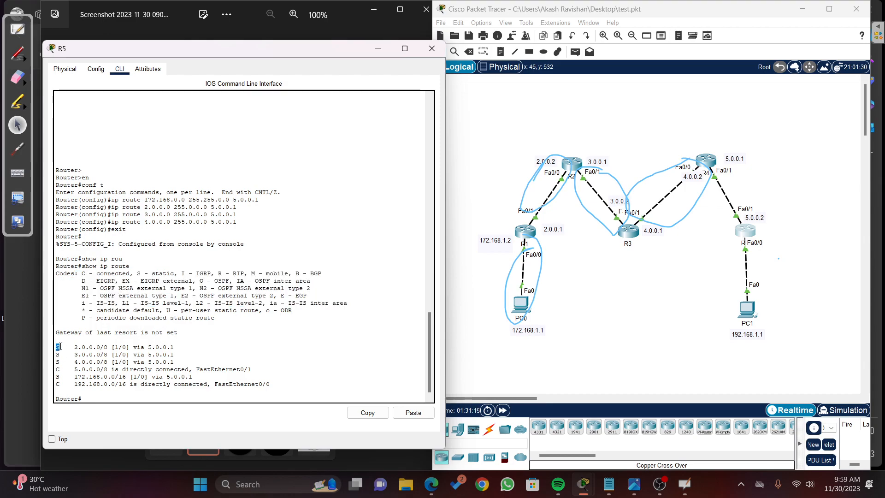
pyautogui.click(61, 362)
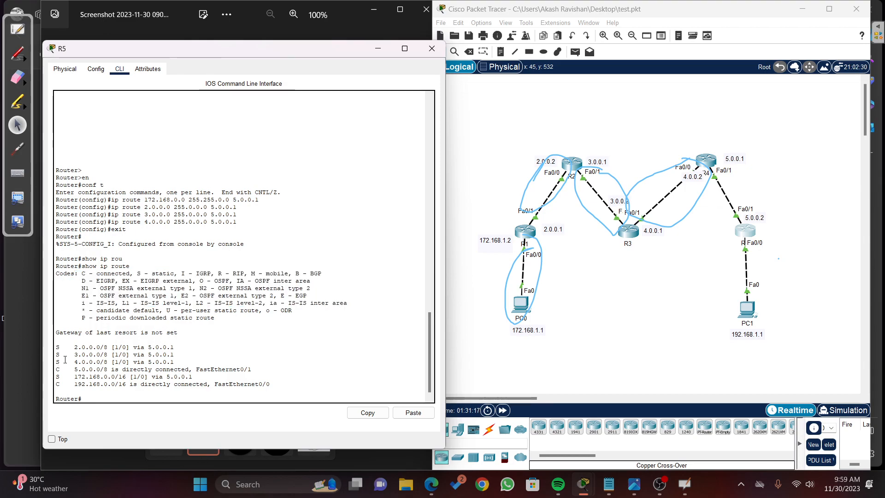
pyautogui.moveTo(60, 362); pyautogui.dragTo(76, 386)
pyautogui.click(59, 371)
pyautogui.click(76, 386)
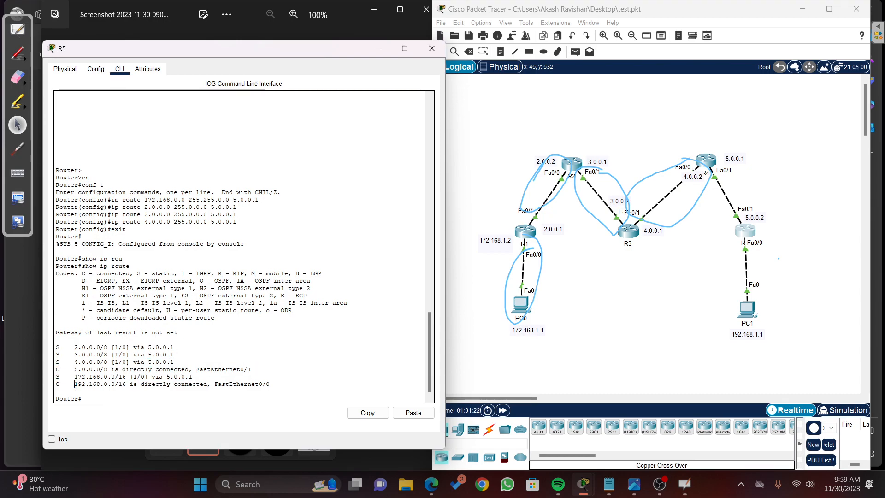
# Step: Close R5's window, erase the blue pen annotations from the topology and return to the normal pointer
pyautogui.click(439, 53)
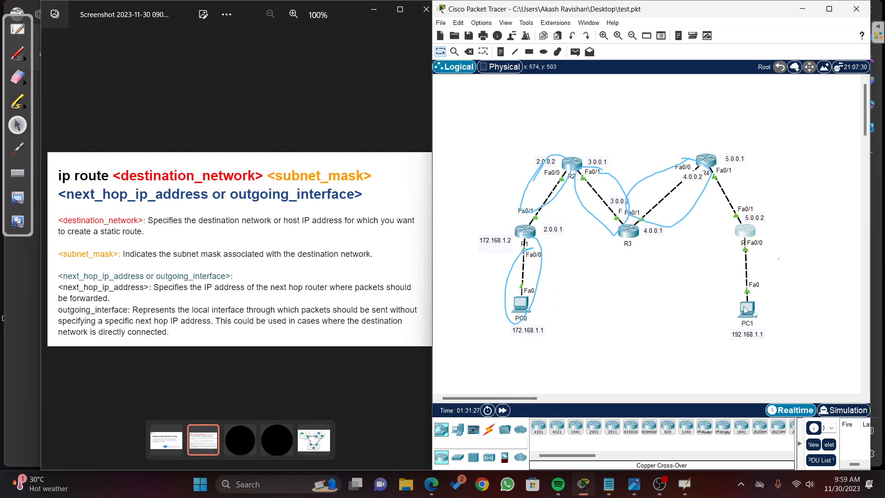
pyautogui.click(25, 82)
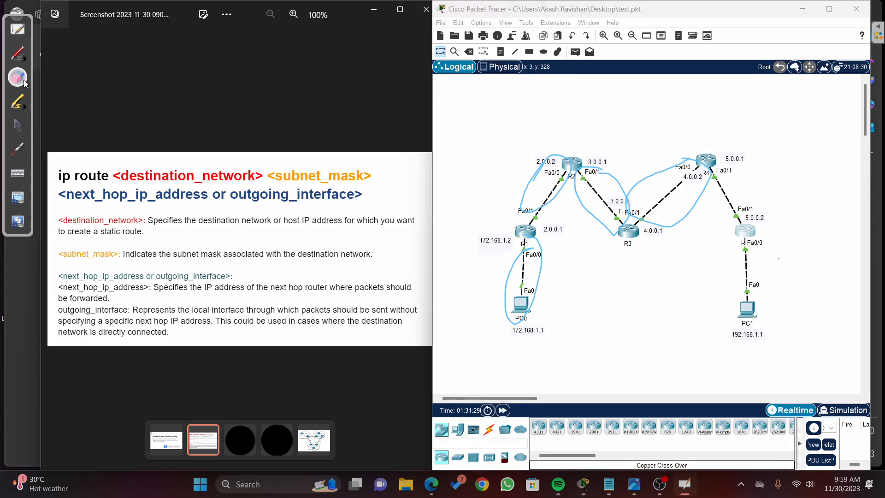
pyautogui.click(106, 85)
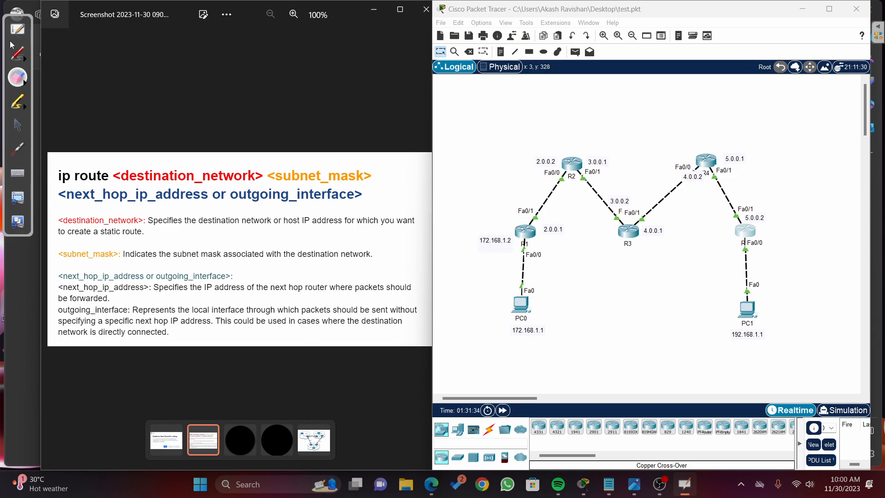
pyautogui.click(17, 124)
# Step: Open PC0's Command Prompt, move its window off the topology and ping PC1 at 192.168.1.1
pyautogui.click(527, 317)
pyautogui.click(526, 315)
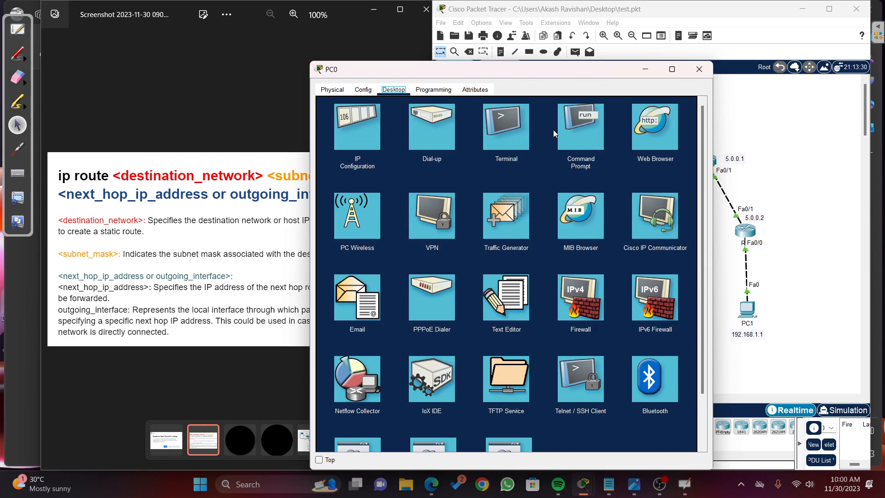
pyautogui.click(577, 128)
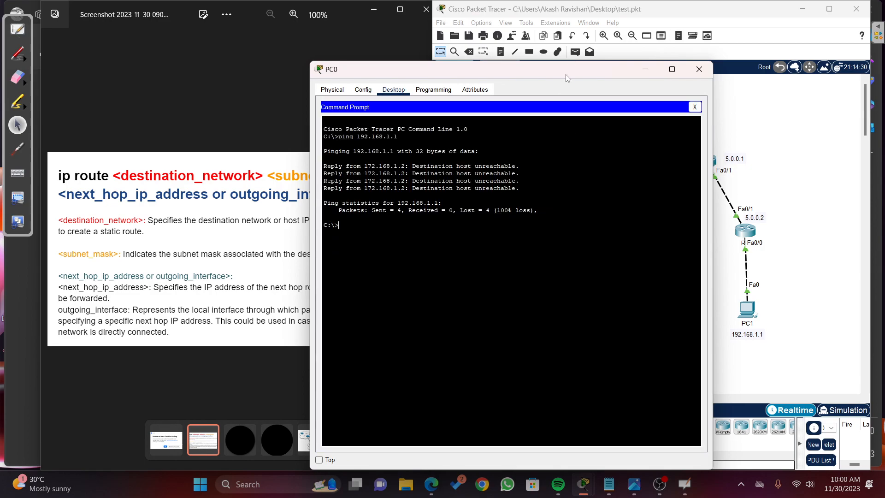
pyautogui.moveTo(568, 78); pyautogui.dragTo(409, 80)
pyautogui.press('Up')
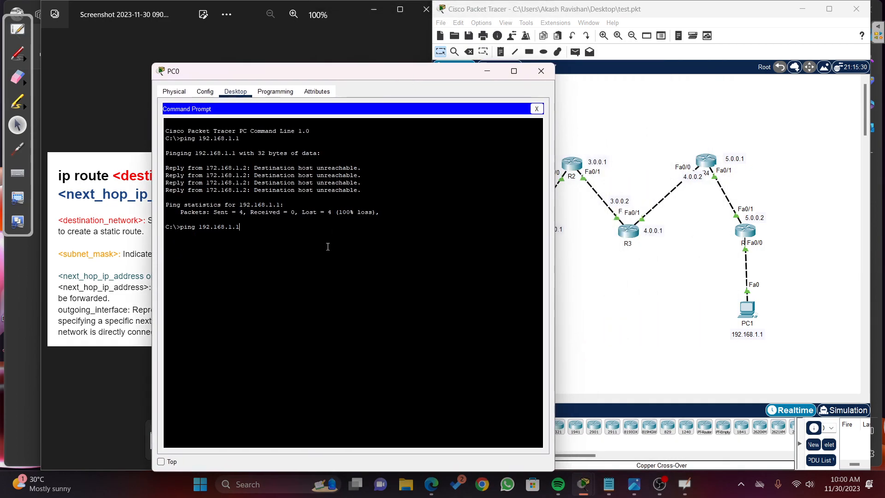
pyautogui.press('Return')
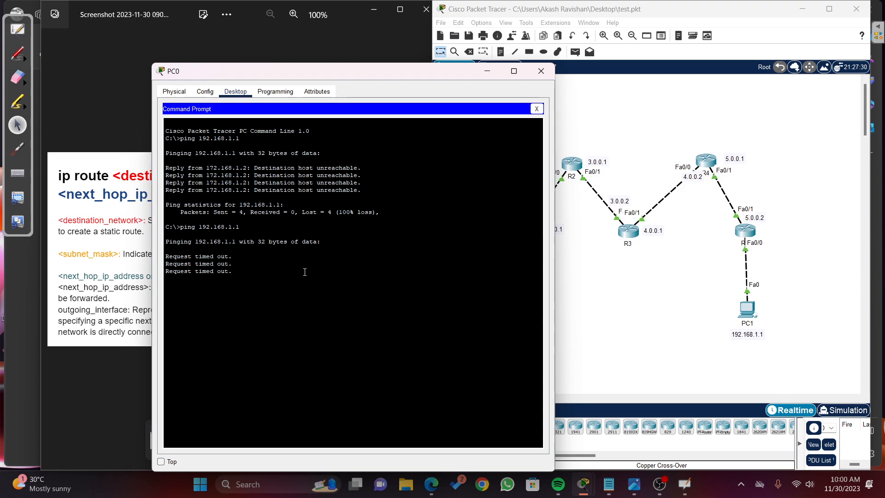
# Step: Repeat the ping to 192.168.1.1 from PC0 and reposition its window while the replies come in
pyautogui.press('Up')
pyautogui.press('Return')
pyautogui.moveTo(351, 71); pyautogui.dragTo(256, 53)
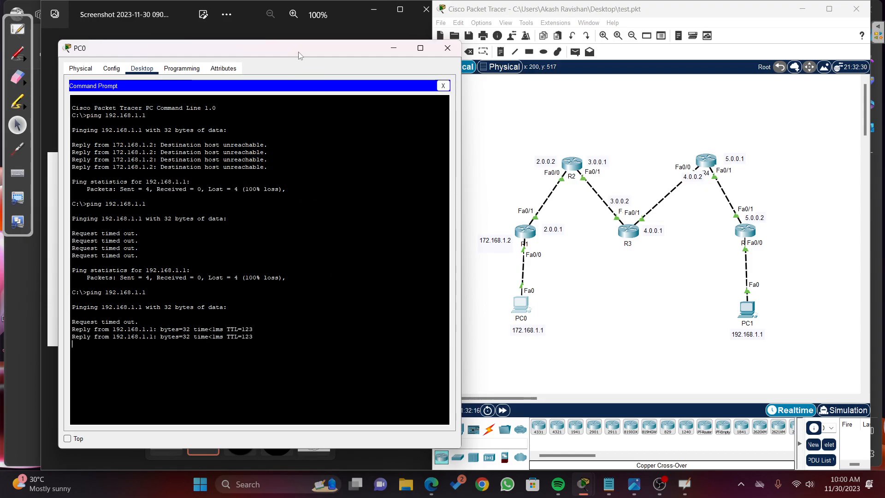
pyautogui.moveTo(299, 56); pyautogui.dragTo(438, 55)
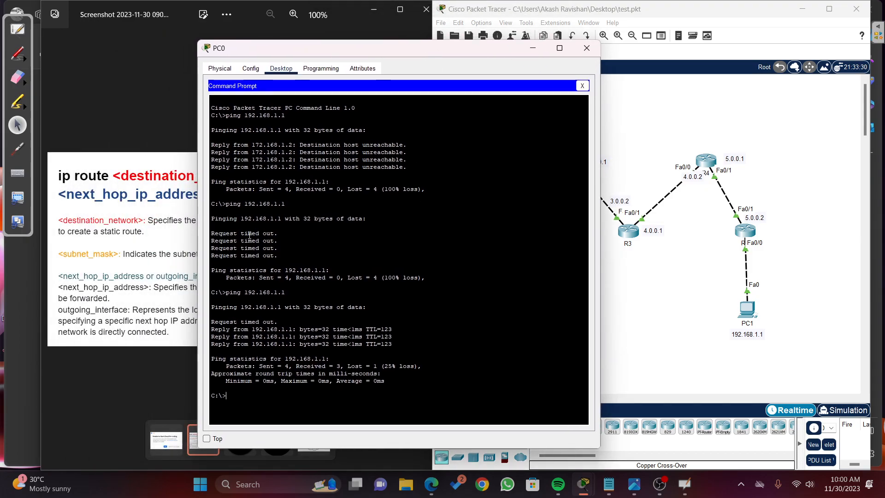
# Step: Highlight the request lines of PC0's earlier ping and ping 192.168.1.1 once more
pyautogui.moveTo(211, 233); pyautogui.dragTo(287, 259)
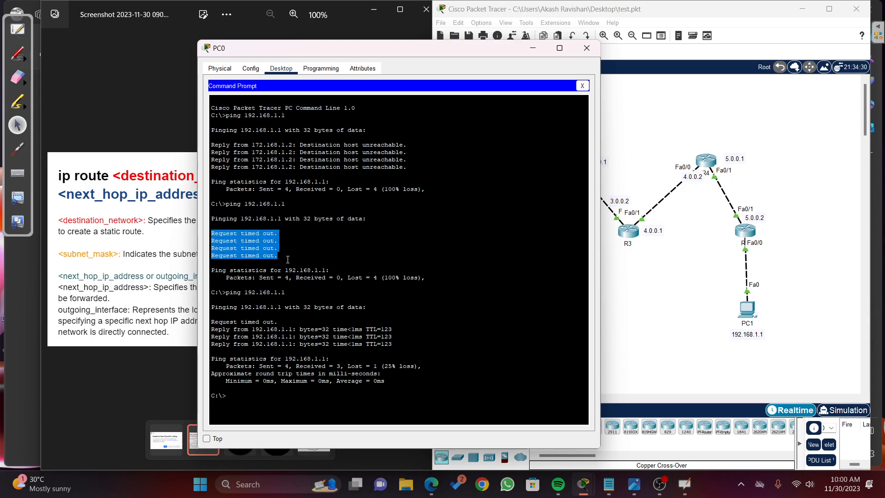
pyautogui.doubleClick(259, 339)
pyautogui.click(245, 405)
pyautogui.press('Up')
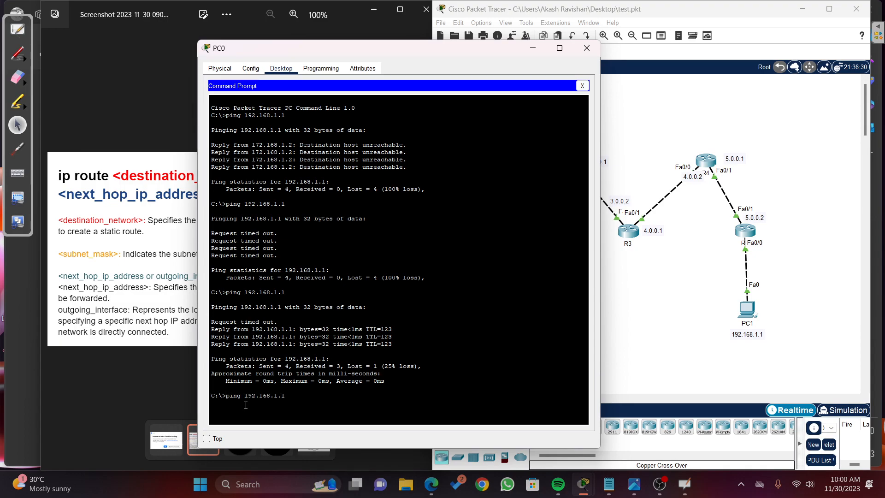
pyautogui.press('Return')
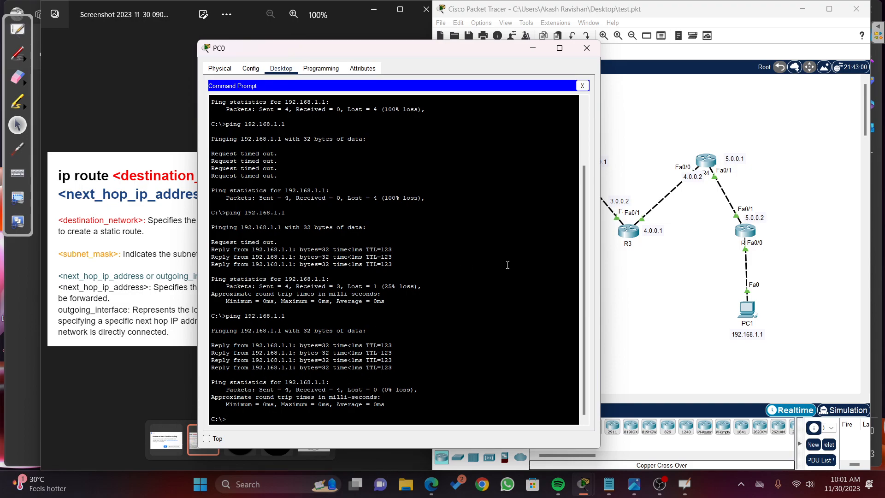
# Step: Replace PC0's window with PC1's Command Prompt, ping PC0 at 172.168.1.1 and close PC1's window
pyautogui.click(586, 48)
pyautogui.click(748, 308)
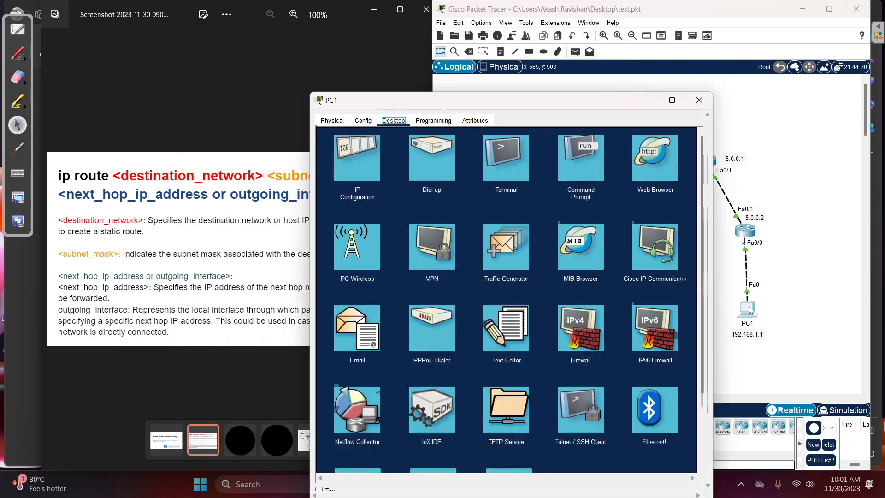
pyautogui.click(577, 134)
pyautogui.moveTo(484, 70); pyautogui.dragTo(194, 50)
pyautogui.write('ping 172.168.1')
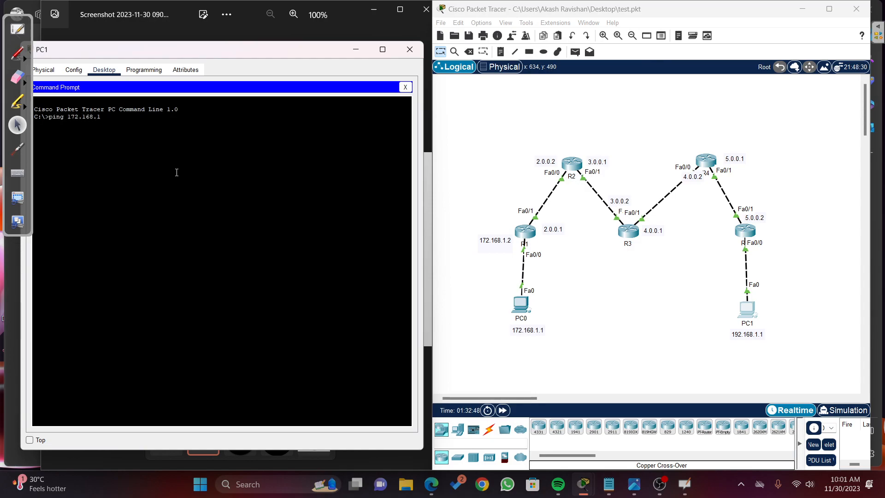
pyautogui.write('.1')
pyautogui.press('Return')
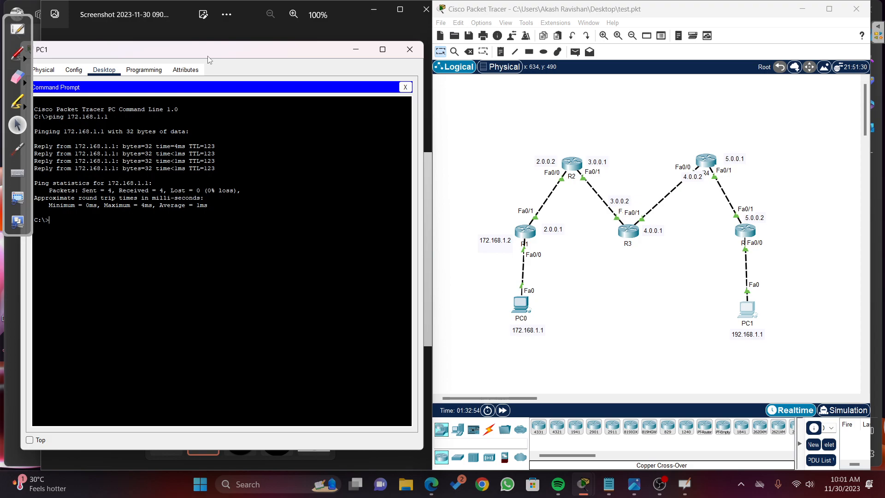
pyautogui.moveTo(211, 49); pyautogui.dragTo(331, 70)
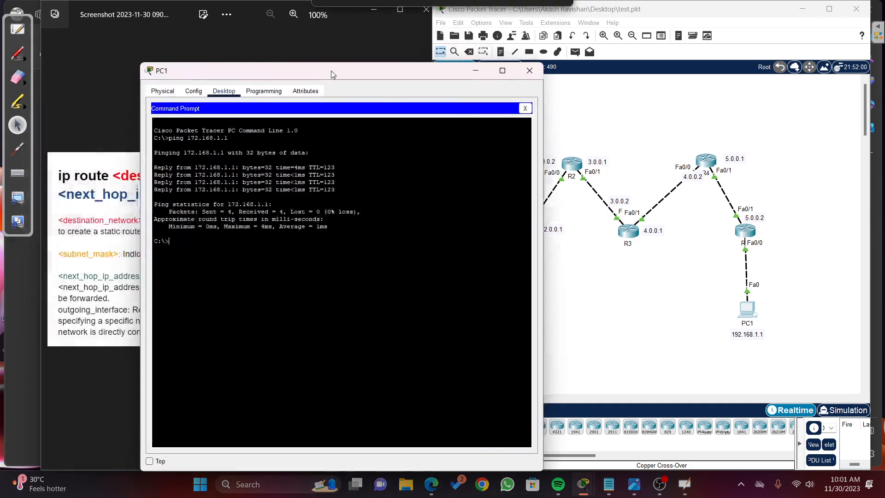
pyautogui.click(529, 70)
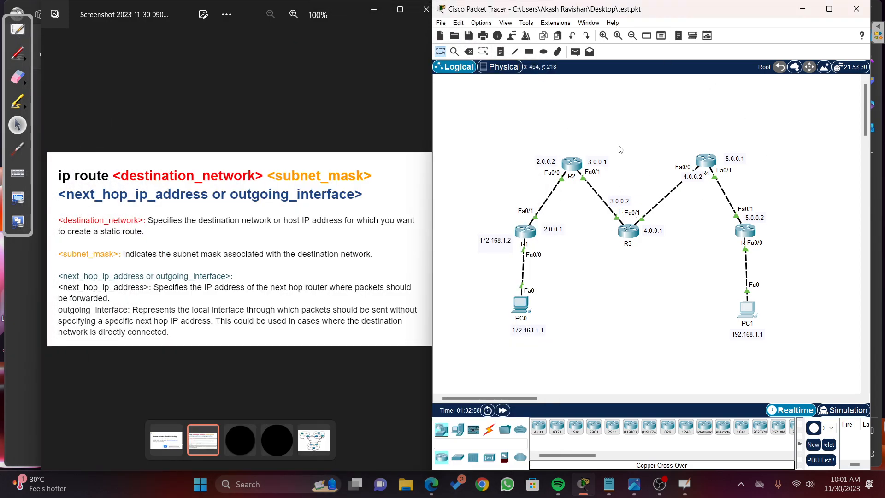